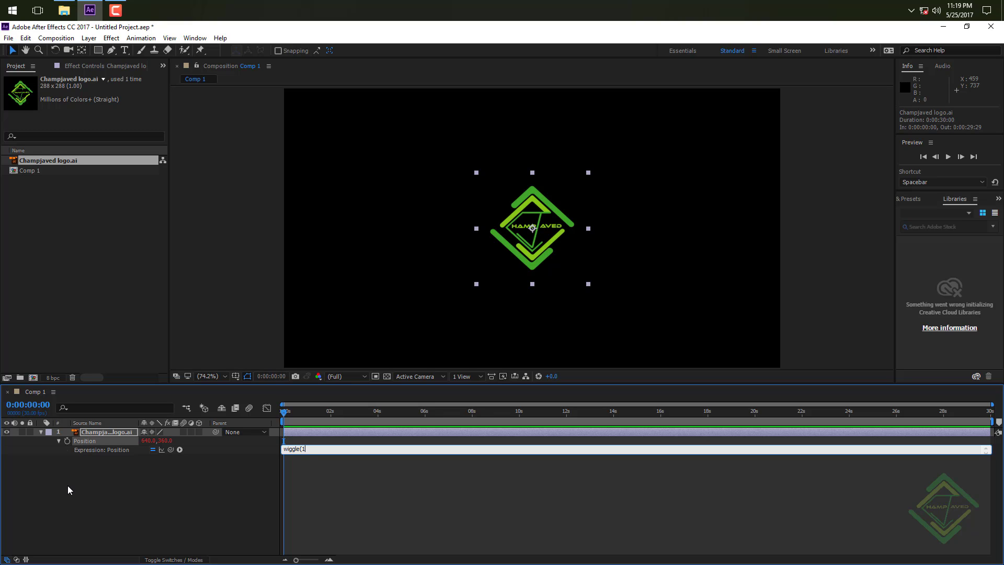
Step: Complete the logo layer's Position expression as wiggle(10,50) and preview the animation
{"action": "double_click", "coordinate": [306, 450]}
{"action": "left_click", "coordinate": [311, 449]}
{"action": "left_click_drag", "start_coordinate": [309, 449], "coordinate": [302, 451]}
{"action": "left_click", "coordinate": [310, 448]}
{"action": "left_click_drag", "start_coordinate": [310, 449], "coordinate": [301, 450]}
{"action": "left_click", "coordinate": [314, 449]}
{"action": "key", "text": "BackSpace"}
{"action": "mouse_move", "coordinate": [315, 447]}
{"action": "left_mouse_down"}
{"action": "mouse_move", "coordinate": [306, 448]}
{"action": "mouse_move", "coordinate": [325, 446]}
{"action": "mouse_move", "coordinate": [309, 449]}
{"action": "left_mouse_up"}
{"action": "left_click", "coordinate": [246, 476]}
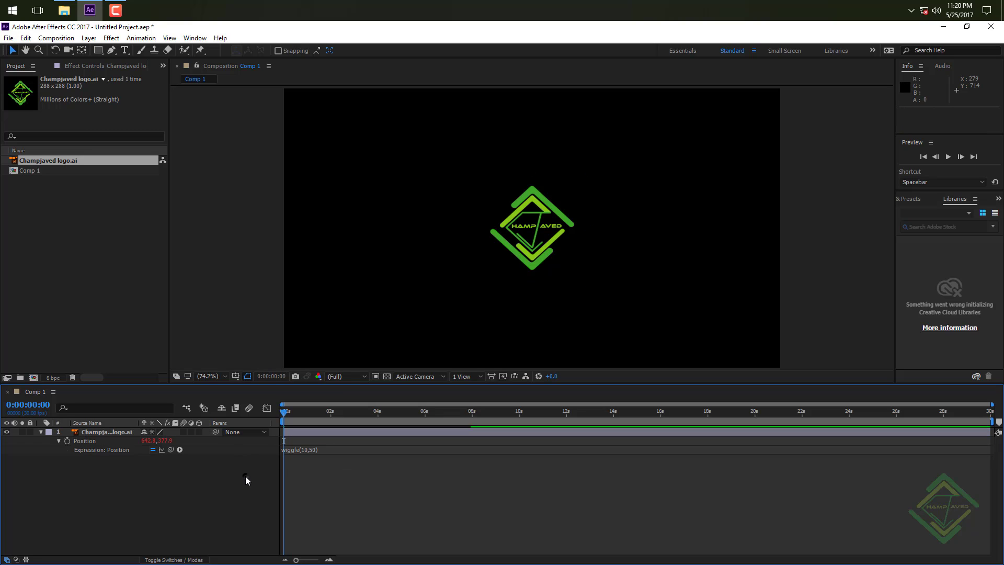
{"action": "key", "text": "space"}
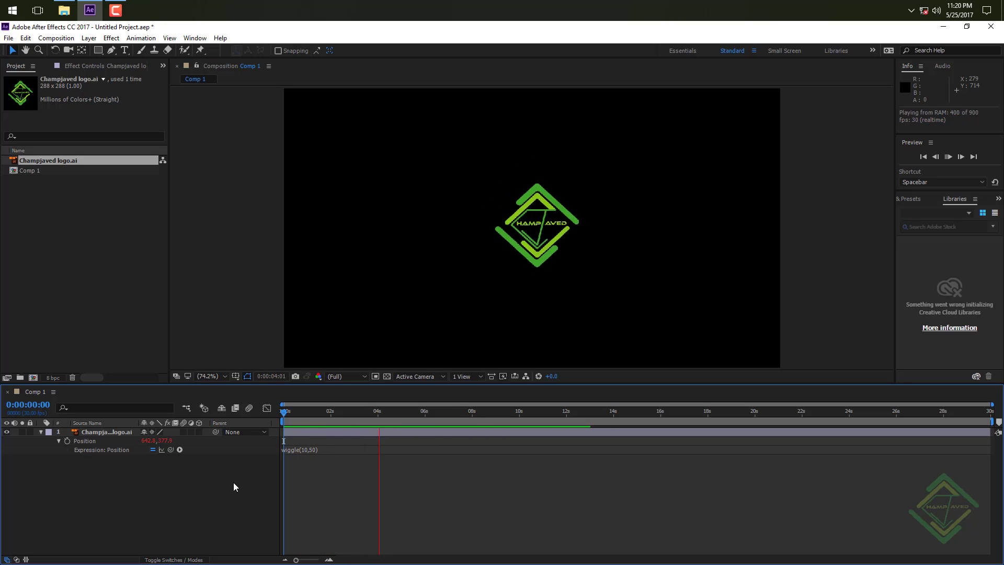
Step: Enable motion blur for the logo layer and the composition, and scrub through the first six seconds to check it
{"action": "left_click", "coordinate": [183, 432]}
{"action": "left_click", "coordinate": [249, 409]}
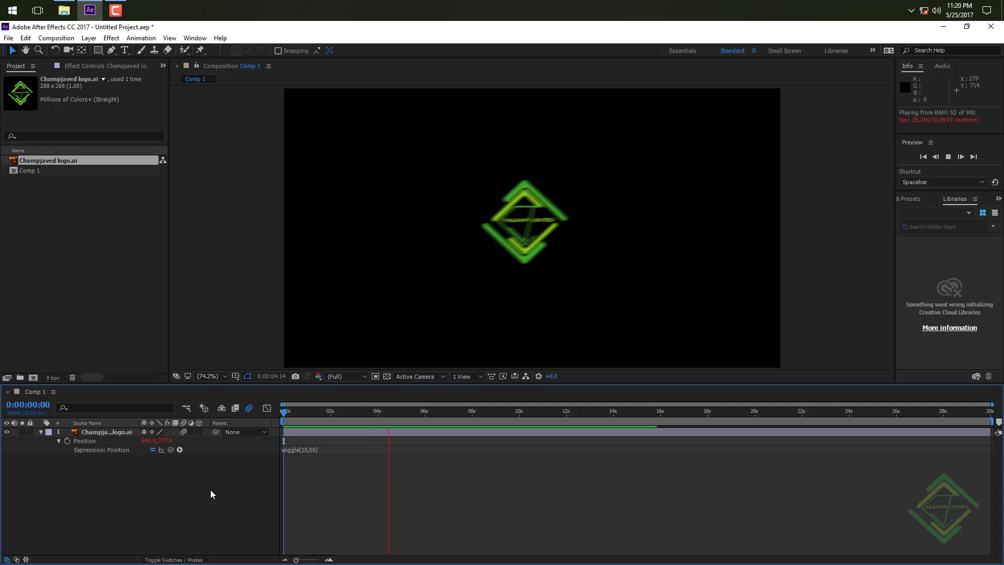
{"action": "left_click", "coordinate": [310, 411]}
{"action": "left_click_drag", "start_coordinate": [310, 411], "coordinate": [433, 416]}
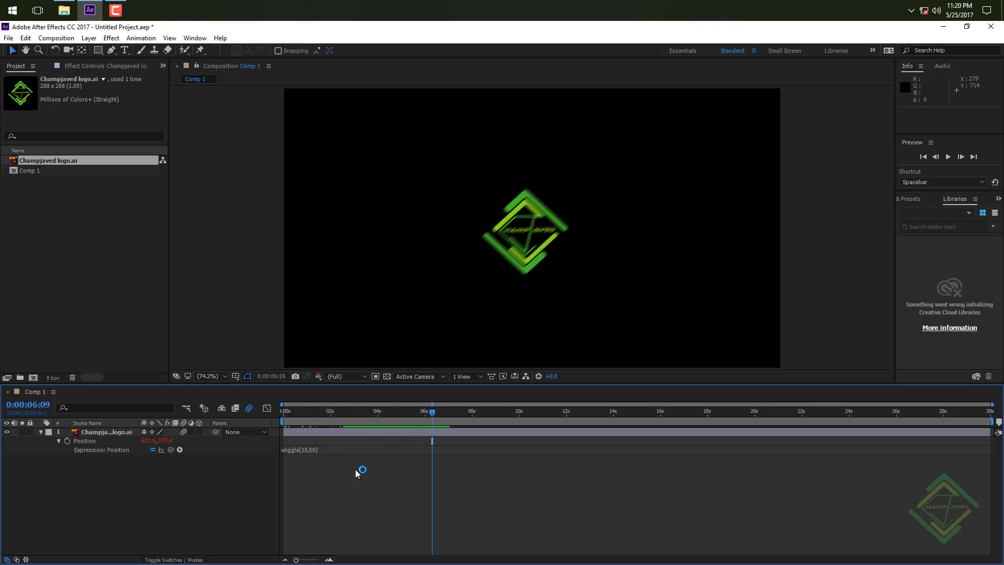
Step: Disable the Position expression and rewrite its first line as w=wiggle(10,50);, followed by a new line
{"action": "left_click", "coordinate": [153, 450]}
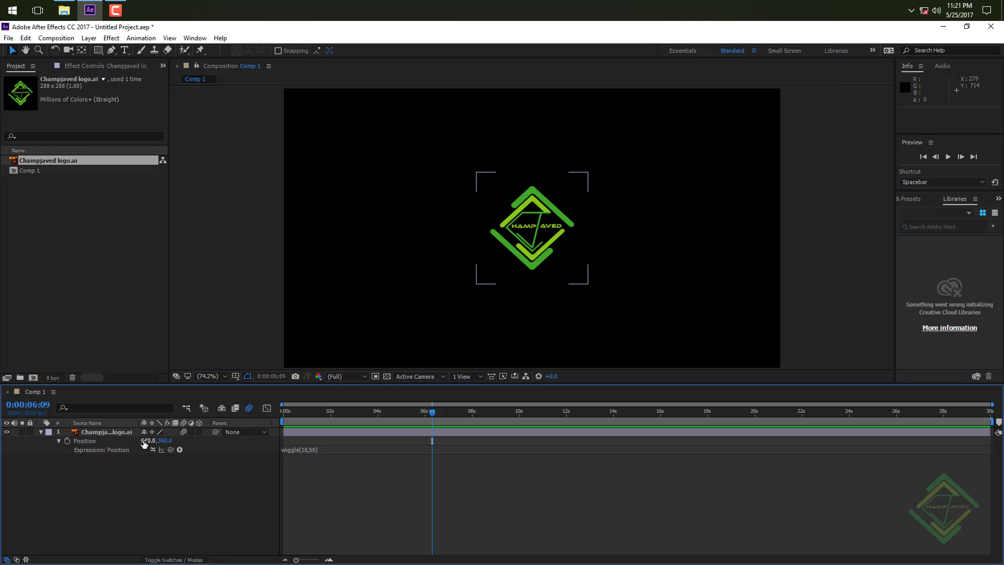
{"action": "left_click", "coordinate": [329, 450]}
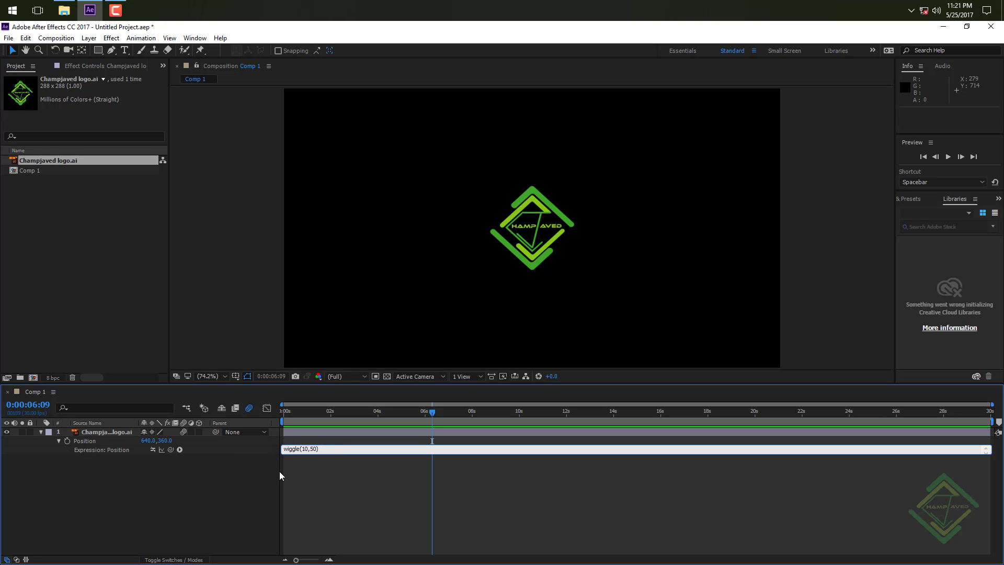
{"action": "type", "text": "w="}
{"action": "left_click_drag", "start_coordinate": [292, 449], "coordinate": [332, 448]}
{"action": "left_click", "coordinate": [333, 447]}
{"action": "left_click", "coordinate": [334, 450]}
{"action": "left_click", "coordinate": [336, 450]}
{"action": "key", "text": "Return"}
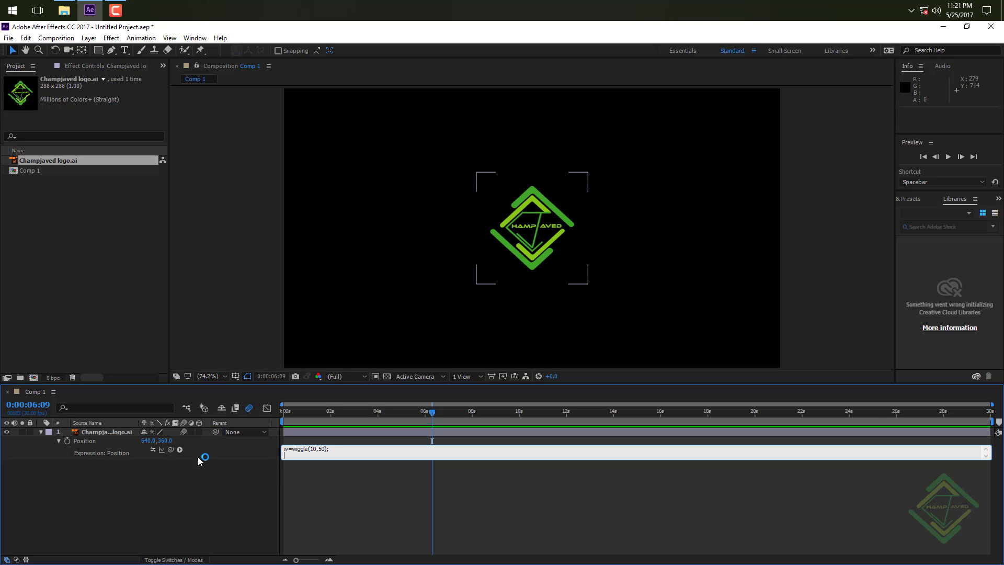
Step: Add [w[0],value[1]] as the Position expression's second line and preview the horizontal-only wiggle from the start
{"action": "left_click", "coordinate": [295, 456]}
{"action": "type", "text": "[w"}
{"action": "type", "text": "value"}
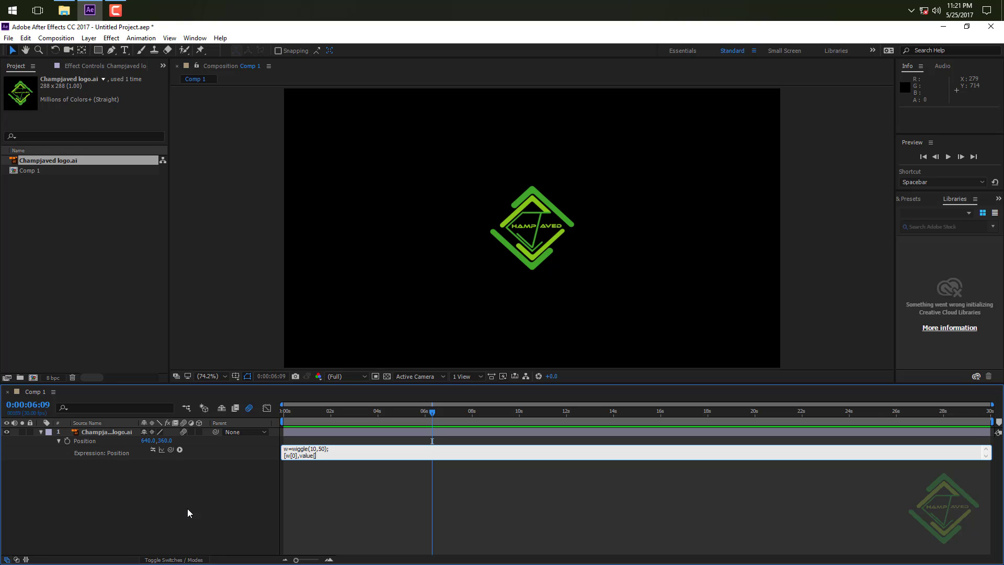
{"action": "type", "text": "[1]"}
{"action": "left_click", "coordinate": [180, 500]}
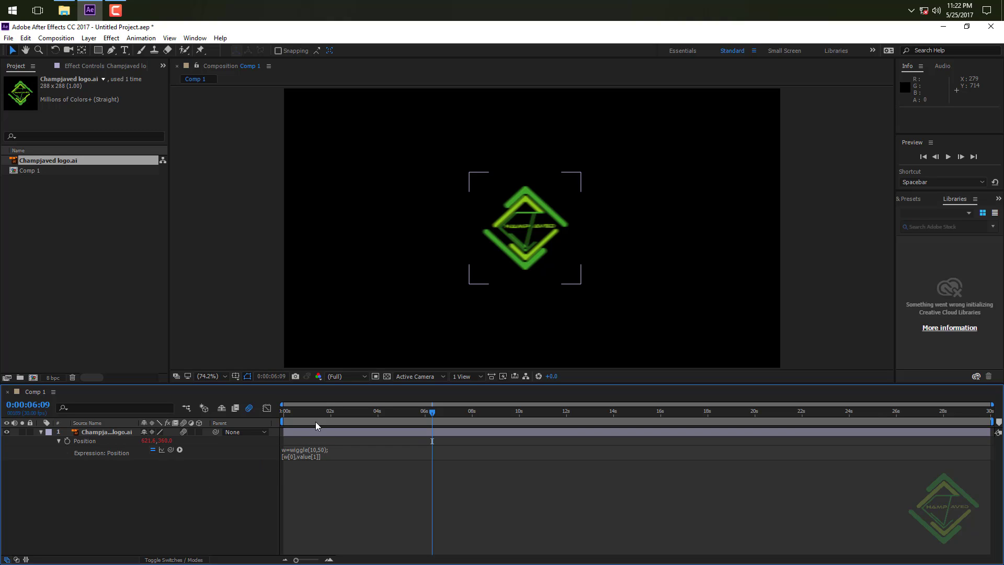
{"action": "key", "text": "Home"}
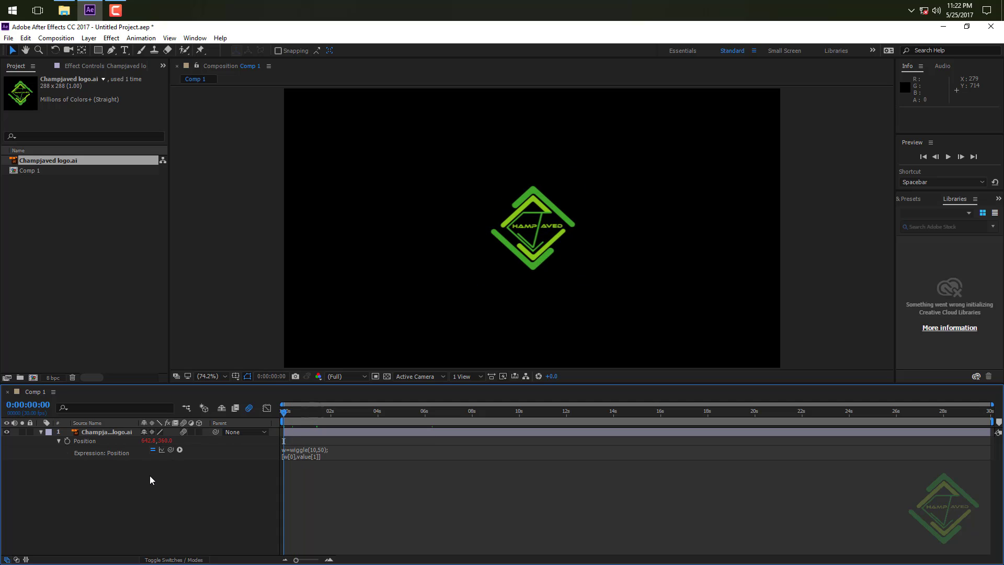
{"action": "key", "text": "space"}
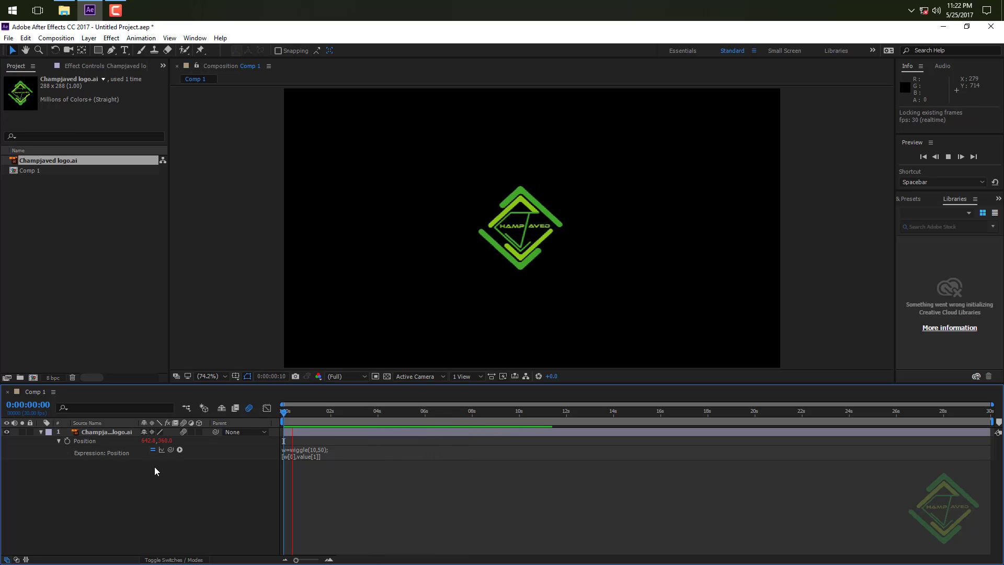
{"action": "left_click_drag", "start_coordinate": [341, 412], "coordinate": [408, 411]}
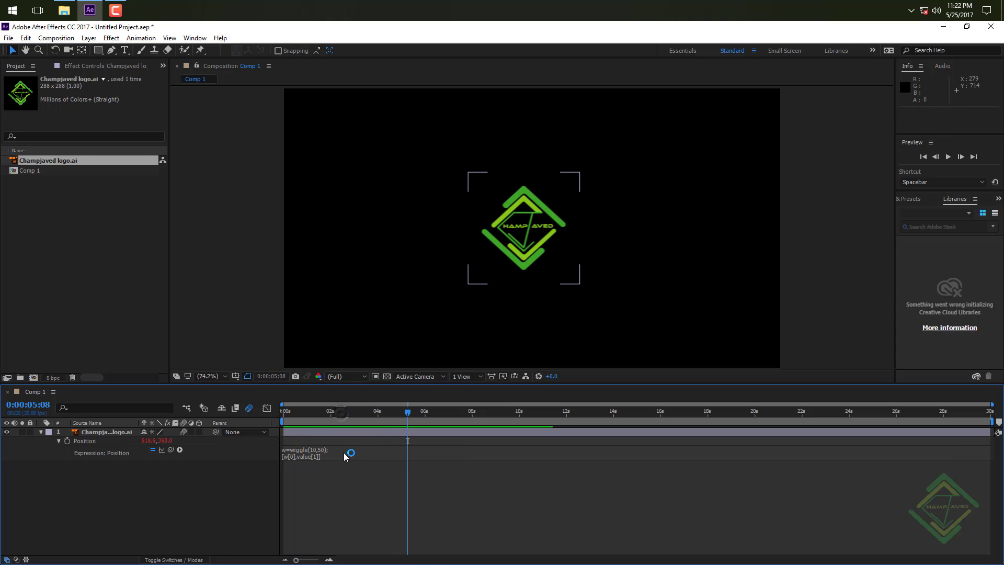
Step: Change the Position expression's second line to [w[0],w[1]] so both axes wiggle
{"action": "left_click", "coordinate": [306, 456]}
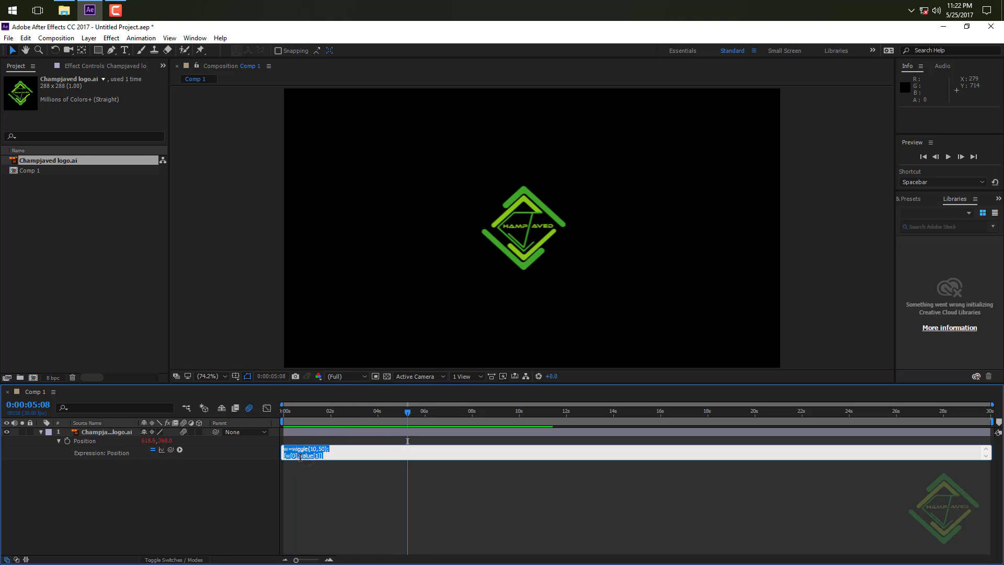
{"action": "left_click", "coordinate": [301, 456]}
{"action": "mouse_move", "coordinate": [300, 456]}
{"action": "left_mouse_down"}
{"action": "mouse_move", "coordinate": [309, 455]}
{"action": "mouse_move", "coordinate": [309, 476]}
{"action": "mouse_move", "coordinate": [314, 456]}
{"action": "left_mouse_up"}
{"action": "left_click", "coordinate": [311, 457]}
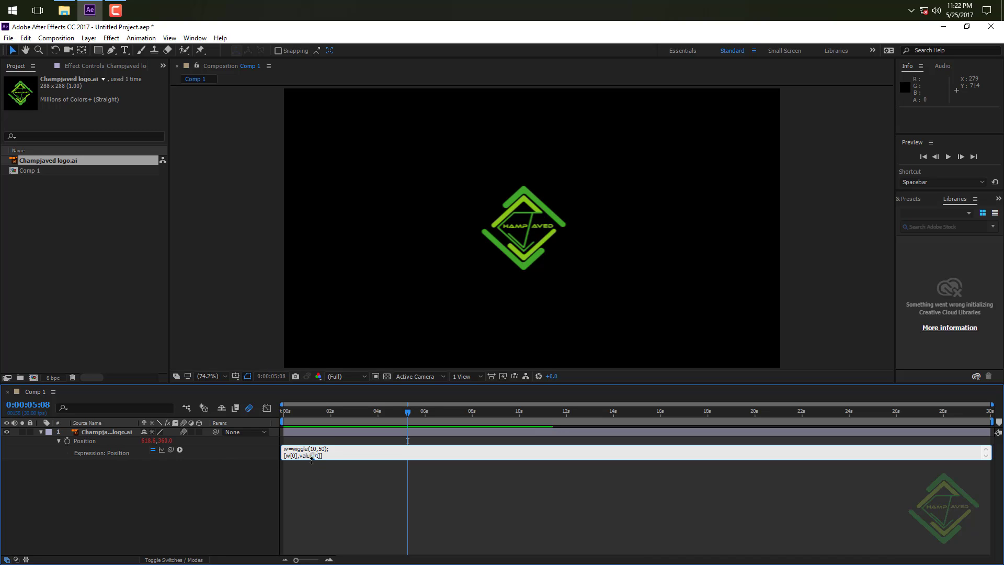
{"action": "key", "text": "BackSpace"}
{"action": "key", "text": "BackSpace"}
{"action": "key", "text": "BackSpace"}
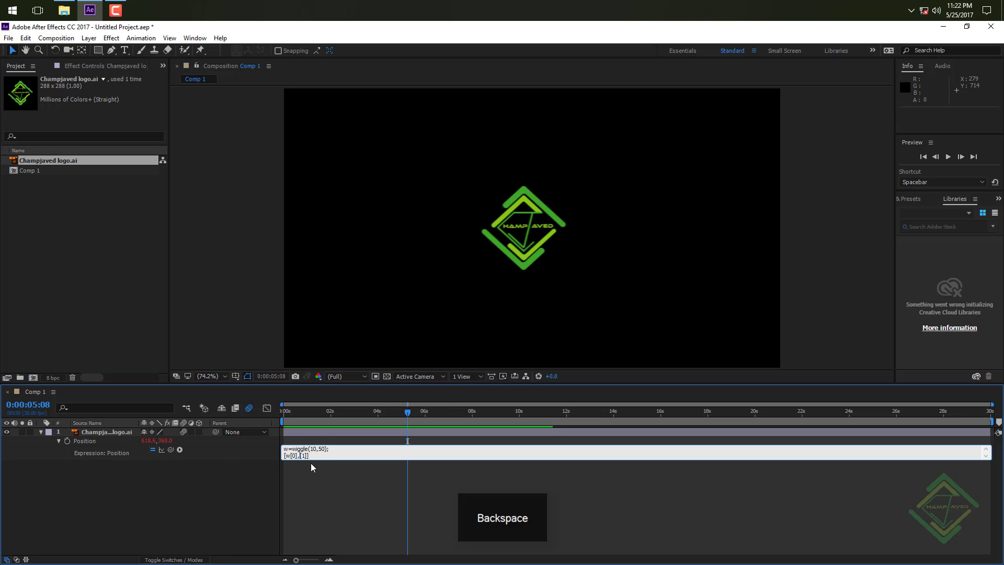
{"action": "type", "text": "w"}
{"action": "left_click", "coordinate": [224, 497]}
Step: Preview the two-axis position wiggle from the start and scrub through the first seconds
{"action": "key", "text": "space"}
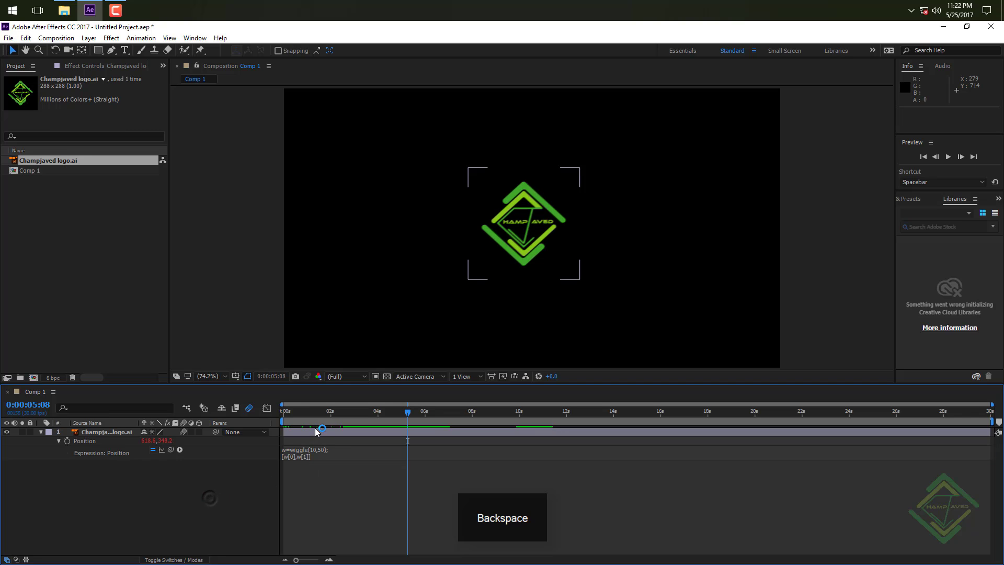
{"action": "key", "text": "space"}
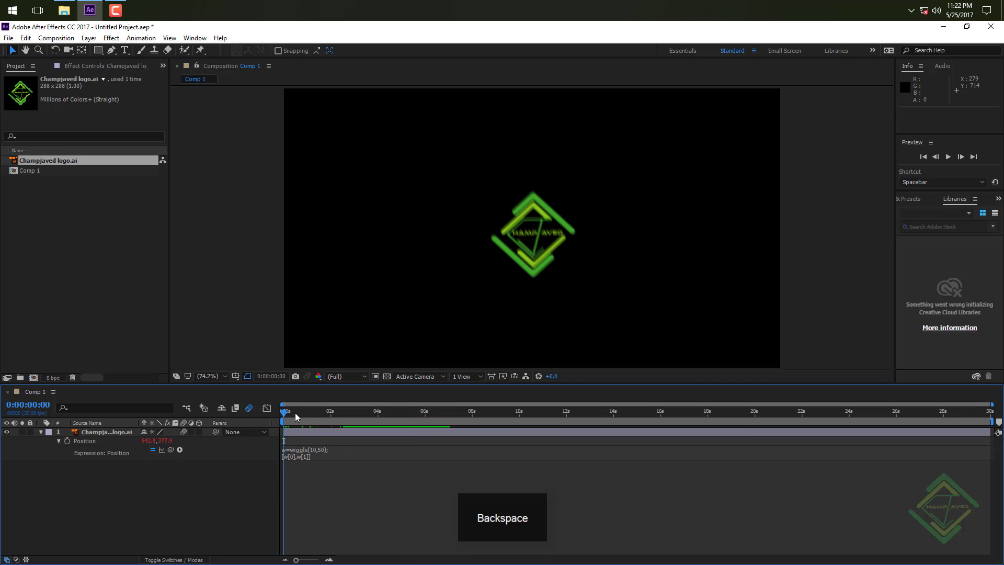
{"action": "key", "text": "space"}
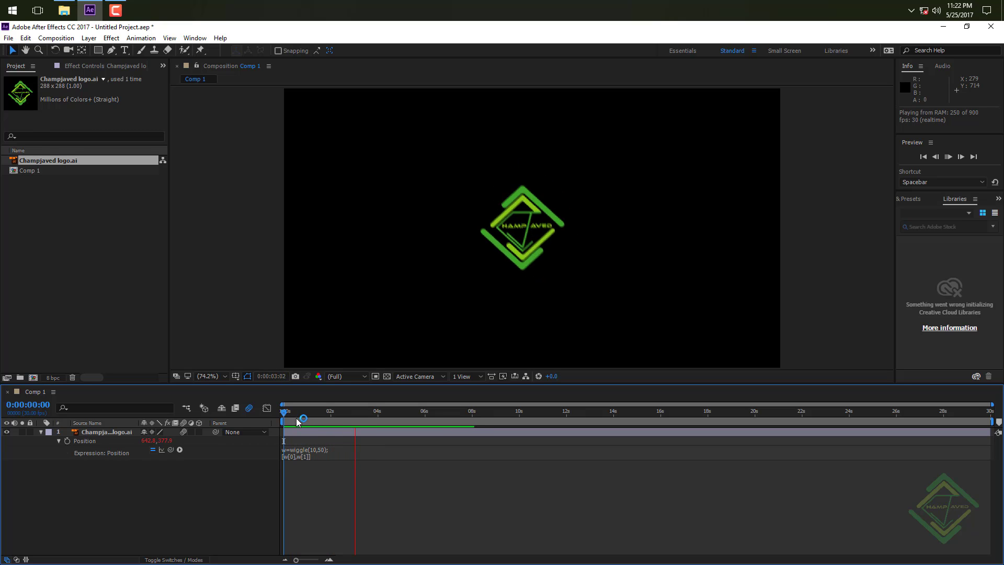
{"action": "mouse_move", "coordinate": [296, 412]}
{"action": "left_mouse_down"}
{"action": "mouse_move", "coordinate": [364, 418]}
{"action": "mouse_move", "coordinate": [310, 416]}
{"action": "left_mouse_up"}
{"action": "left_click_drag", "start_coordinate": [338, 416], "coordinate": [340, 415]}
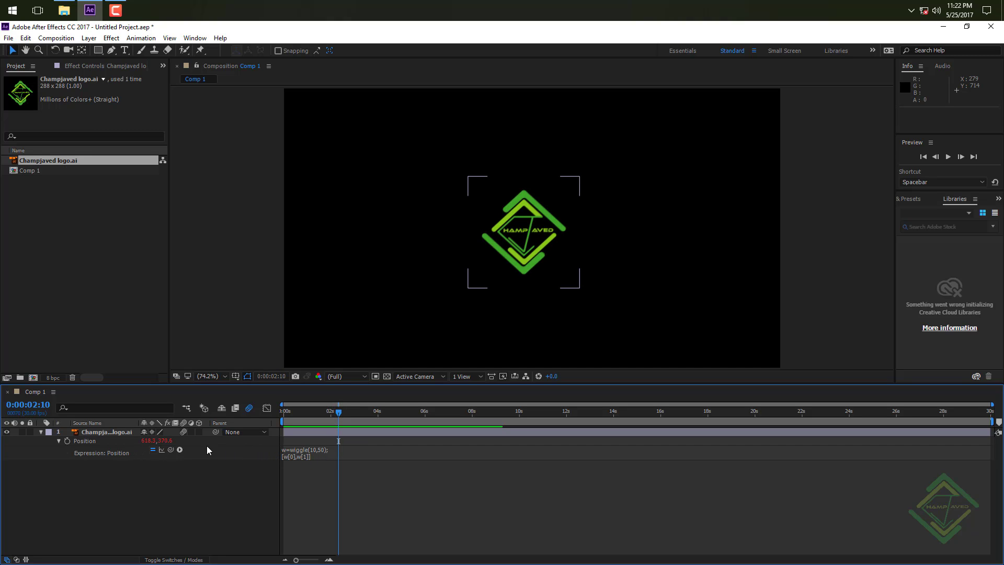
Step: Delete the whole expression from the logo layer's Position property
{"action": "left_click", "coordinate": [325, 459]}
{"action": "key", "text": "BackSpace"}
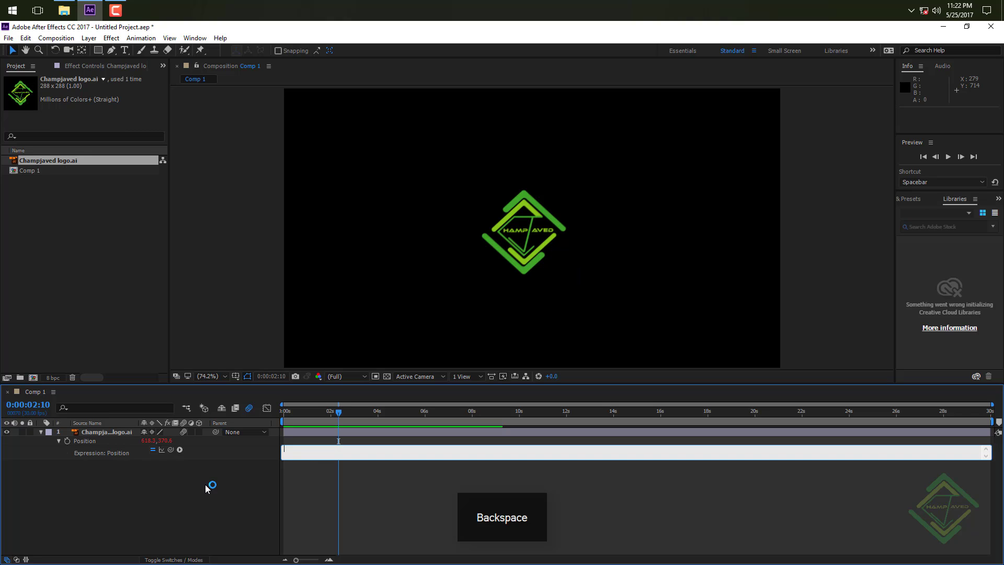
{"action": "left_click", "coordinate": [205, 484]}
Step: Reveal the logo layer's Scale property and add an expression to it with the first line w=wiggle(10,50);
{"action": "left_click", "coordinate": [98, 433]}
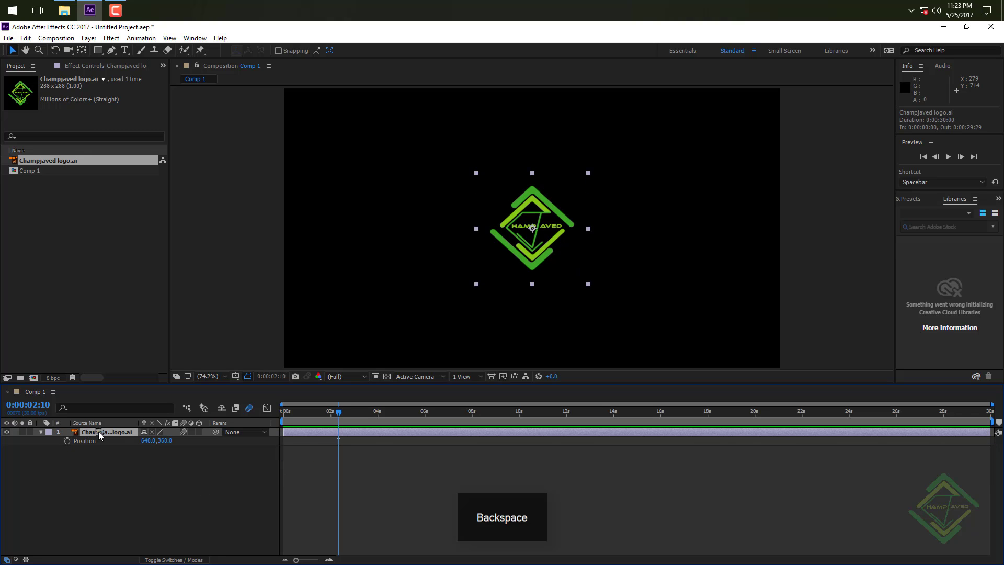
{"action": "key", "text": "s"}
{"action": "left_click", "coordinate": [67, 441], "text": "alt"}
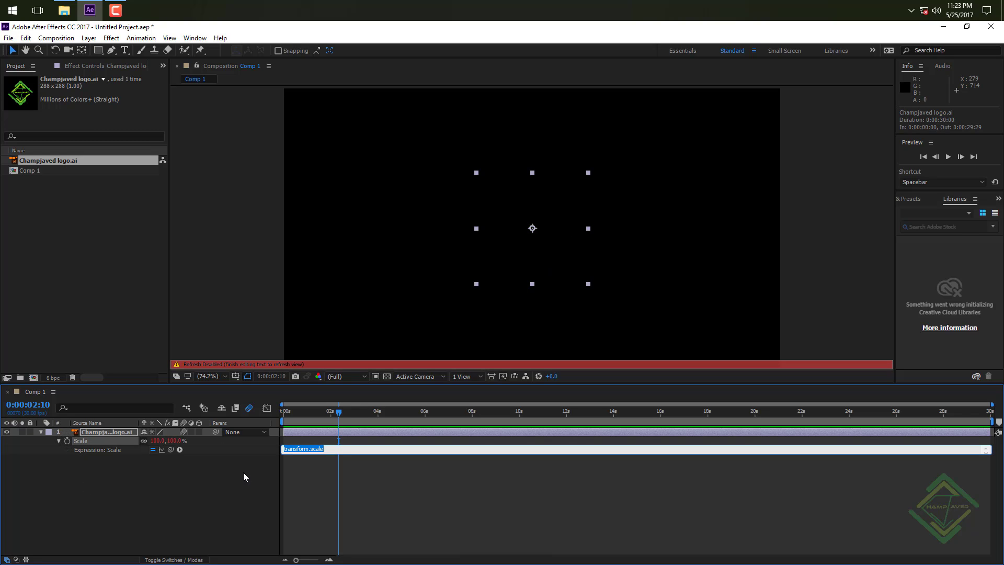
{"action": "type", "text": "["}
{"action": "key", "text": "Left"}
{"action": "key", "text": "Return"}
{"action": "key", "text": "Up"}
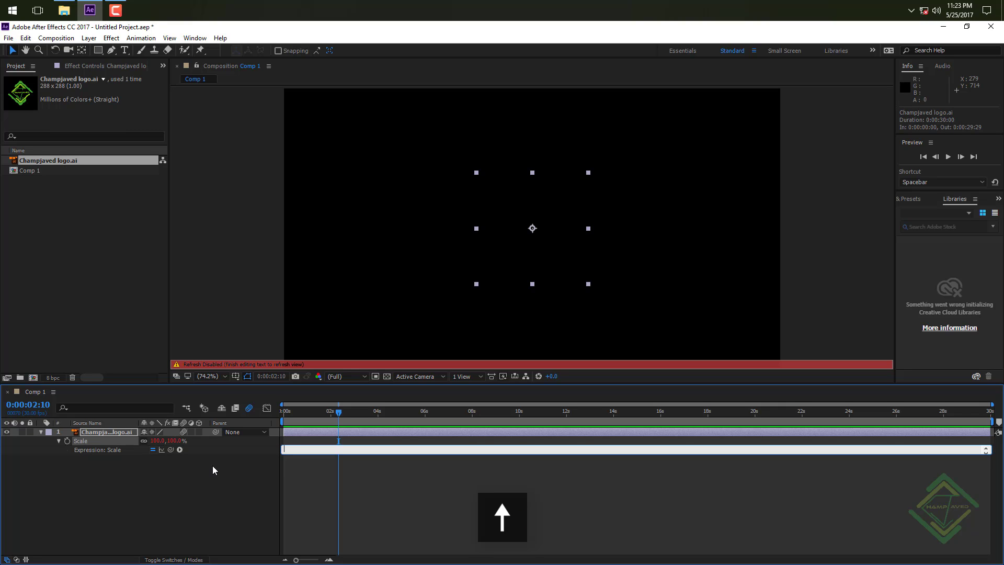
{"action": "type", "text": "w=wiggle(10"}
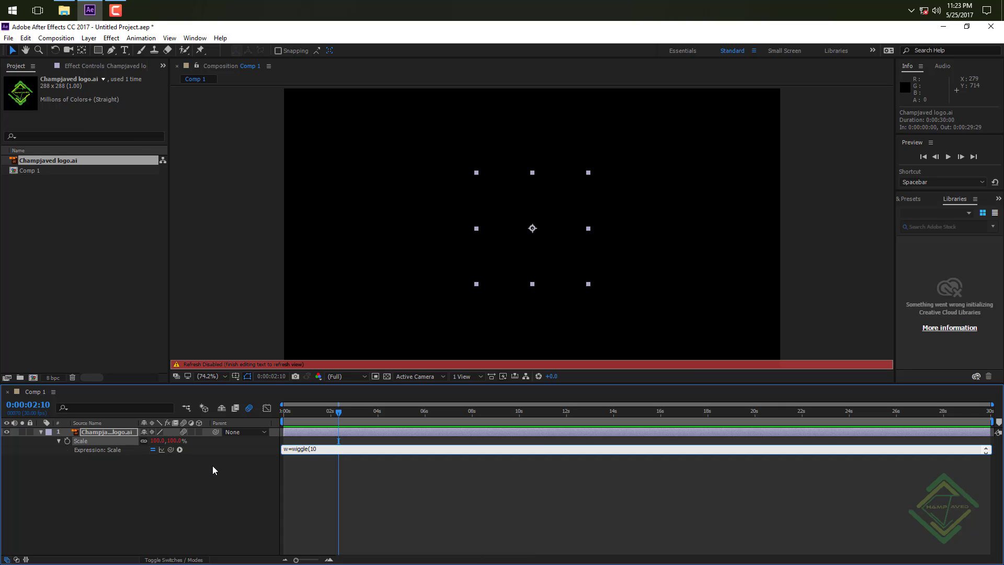
{"action": "type", "text": ",50);"}
{"action": "key", "text": "Return"}
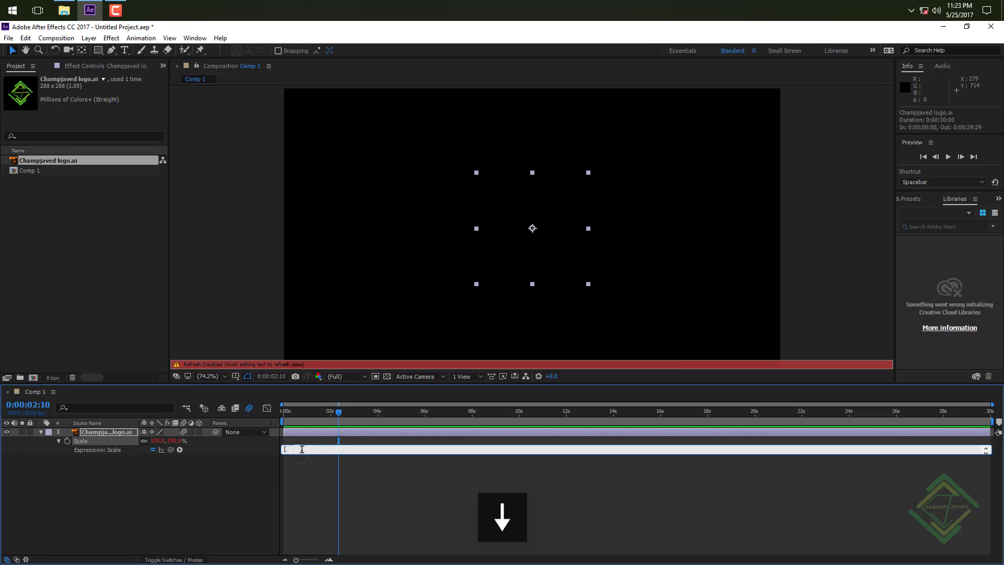
Step: Complete the Scale expression with the second line [w[0],w[0]] and preview the uniform scaling from the start
{"action": "left_click", "coordinate": [307, 468]}
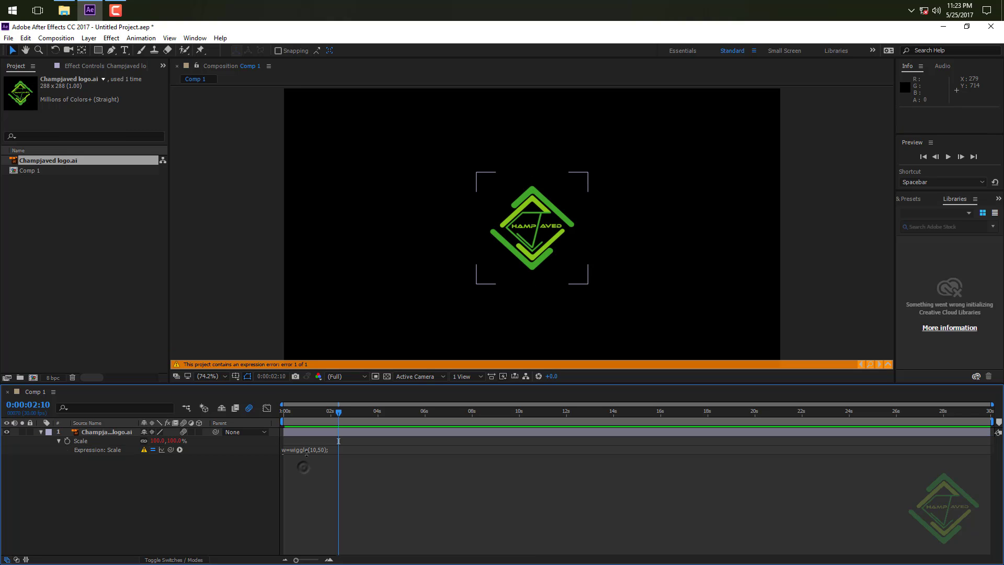
{"action": "left_click", "coordinate": [307, 466]}
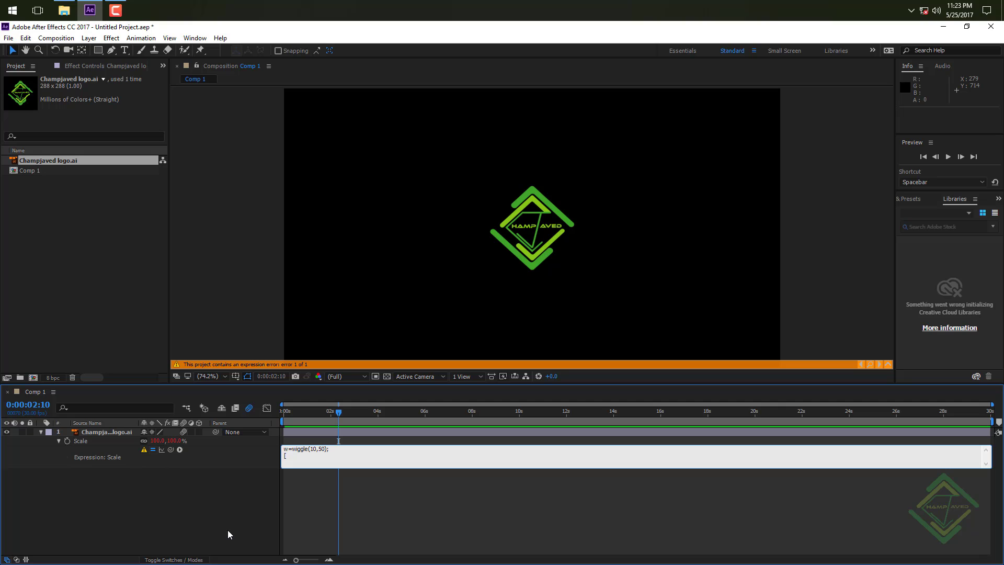
{"action": "type", "text": "w"}
{"action": "type", "text": "[0],w[0]"}
{"action": "left_click", "coordinate": [215, 498]}
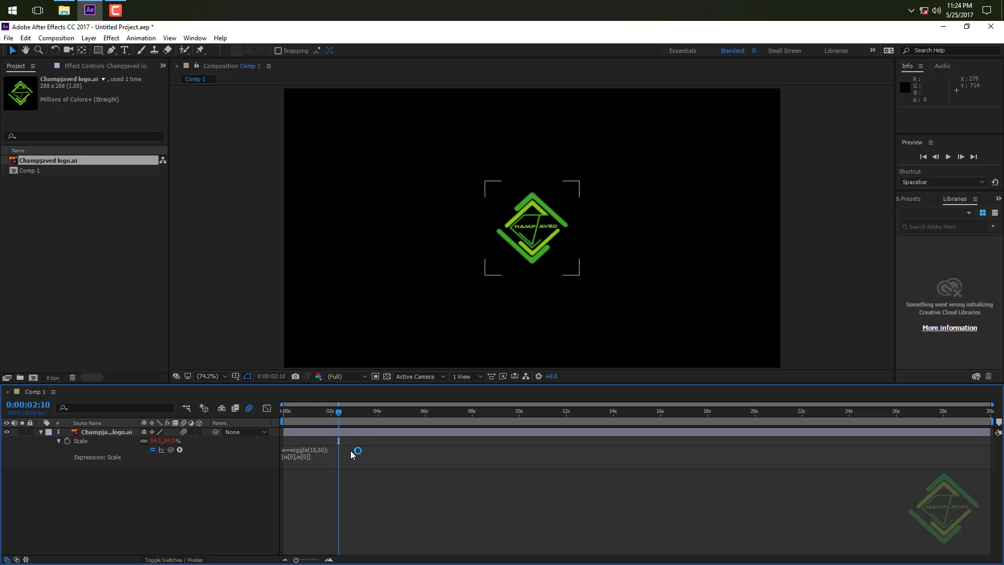
{"action": "key", "text": "Home"}
{"action": "key", "text": "space"}
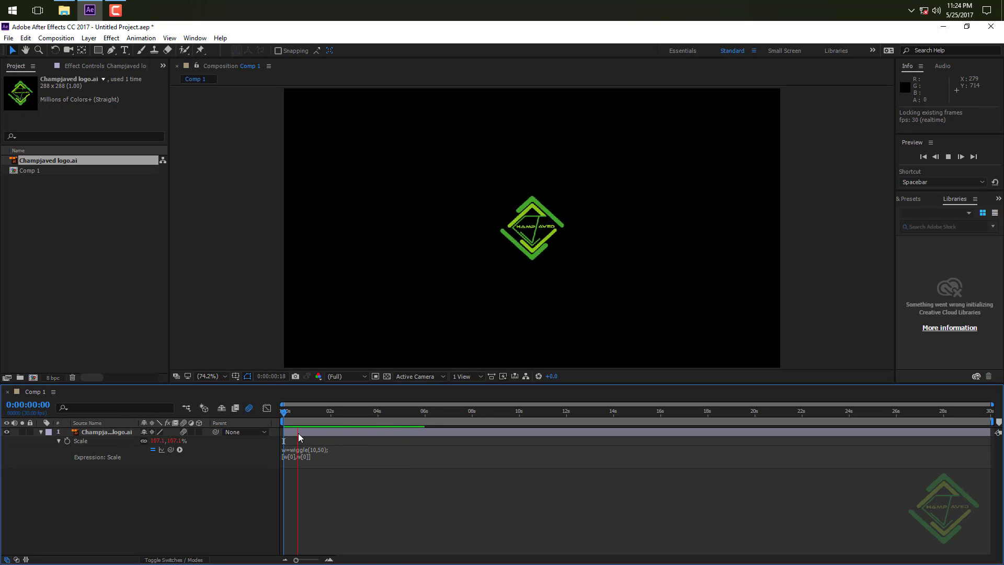
{"action": "left_click", "coordinate": [318, 411]}
Step: Change the Scale expression's second line to [w[1],w[1]] and preview it from the start
{"action": "left_click", "coordinate": [294, 456]}
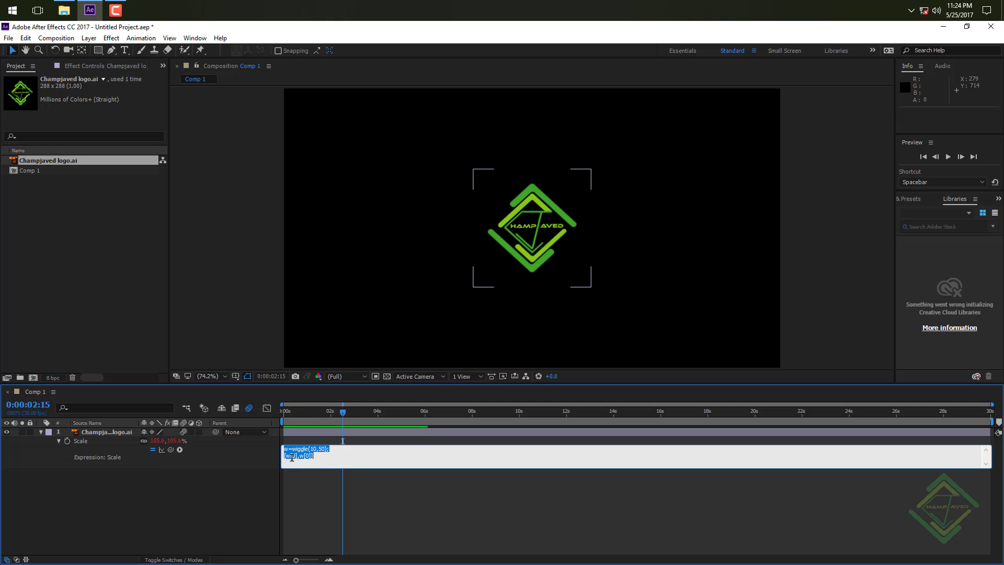
{"action": "left_click", "coordinate": [293, 456]}
{"action": "key", "text": "BackSpace"}
{"action": "type", "text": "1"}
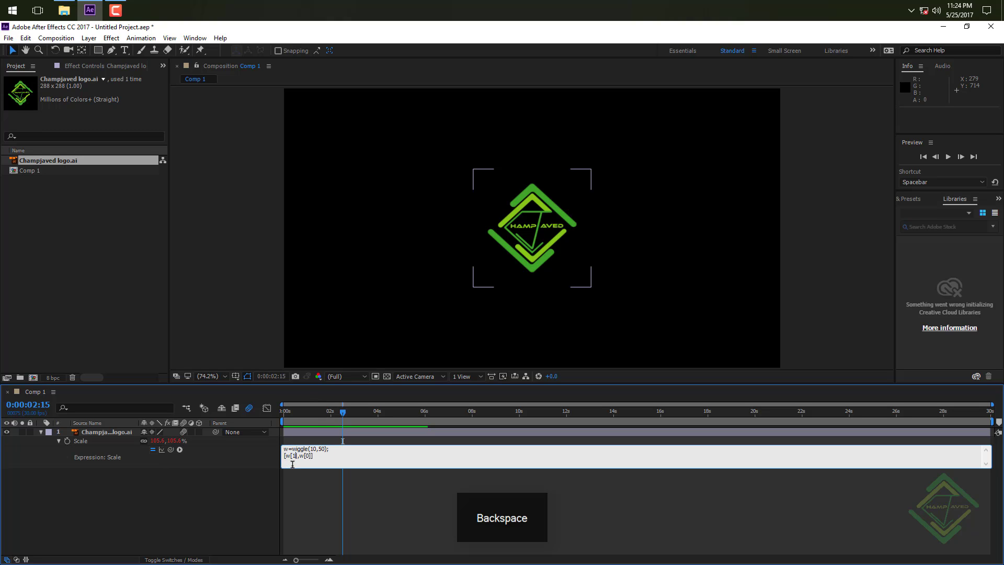
{"action": "key", "text": "Right"}
{"action": "key", "text": "BackSpace"}
{"action": "type", "text": "1"}
{"action": "left_click", "coordinate": [233, 512]}
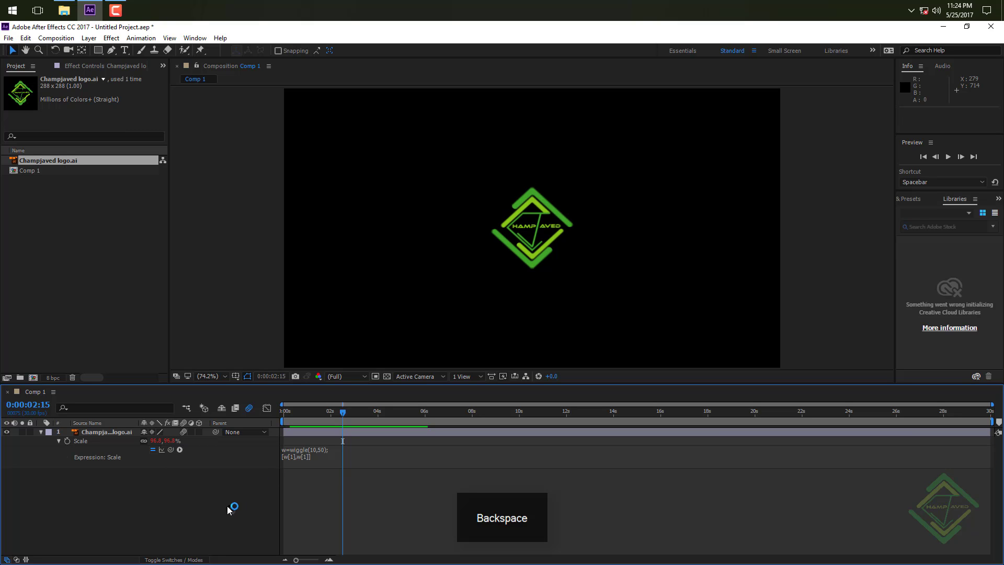
{"action": "left_click_drag", "start_coordinate": [307, 412], "coordinate": [246, 419]}
{"action": "key", "text": "space"}
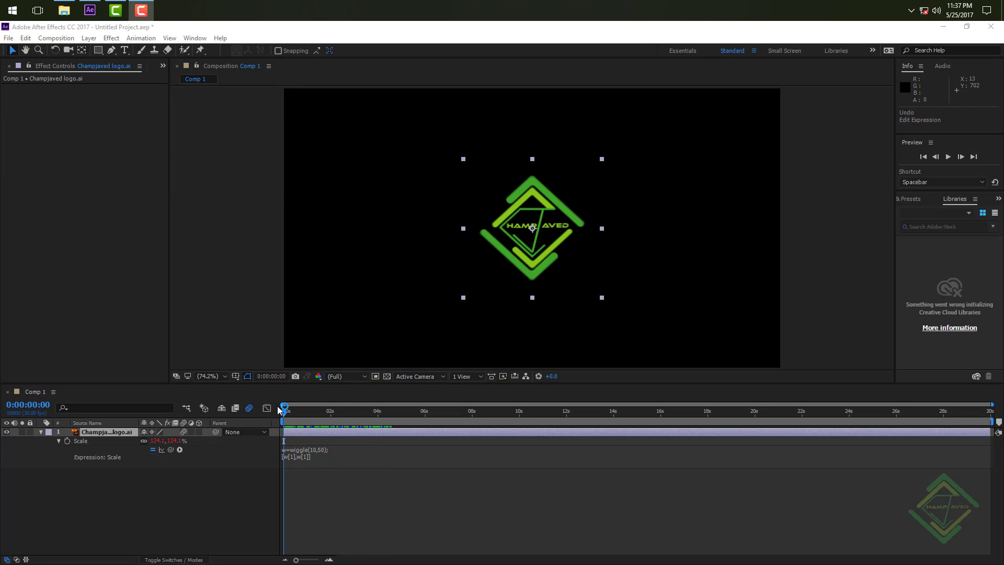
Step: Delete the whole expression from the logo layer's Scale property
{"action": "left_click", "coordinate": [320, 458]}
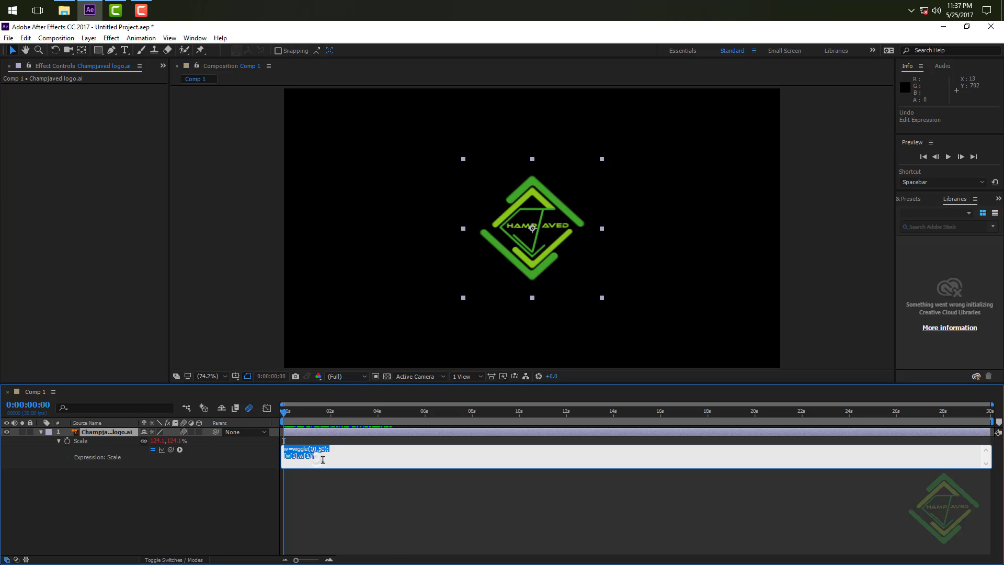
{"action": "key", "text": "BackSpace"}
{"action": "left_click", "coordinate": [228, 479]}
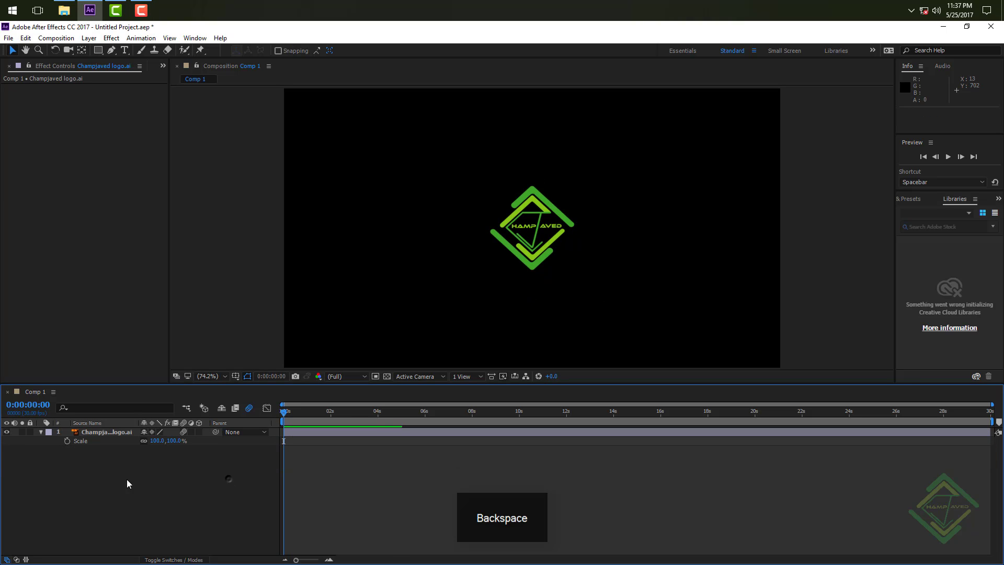
Step: Reveal the logo layer's Position property in the timeline
{"action": "left_click", "coordinate": [104, 432]}
{"action": "key", "text": "p"}
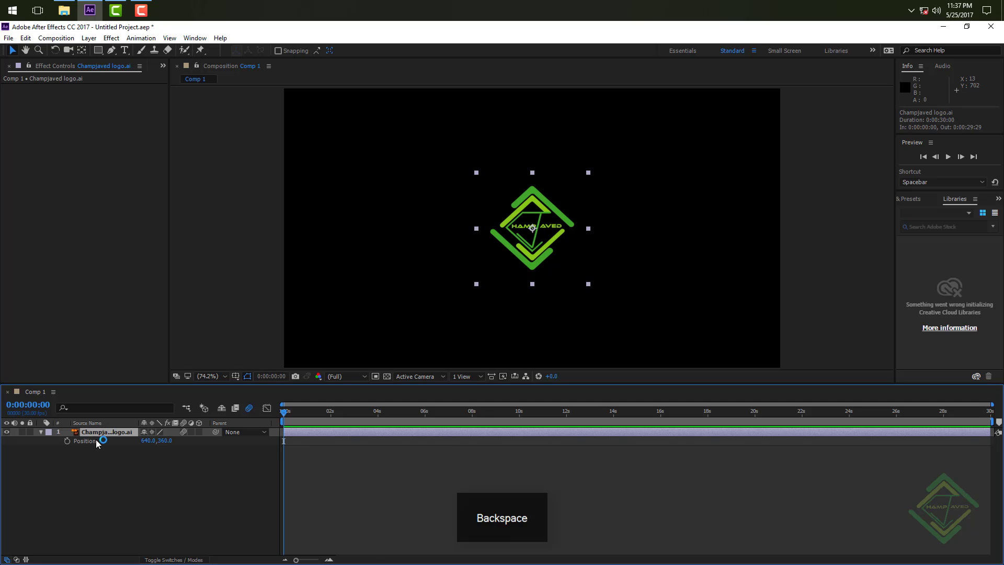
{"action": "left_click", "coordinate": [67, 441], "text": "alt"}
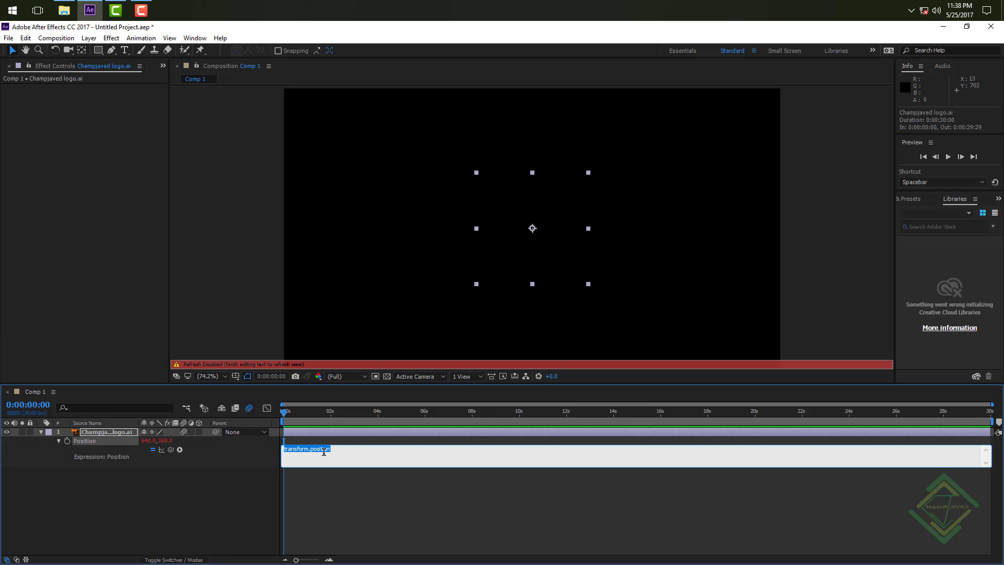
{"action": "key", "text": "BackSpace"}
{"action": "left_click", "coordinate": [208, 503]}
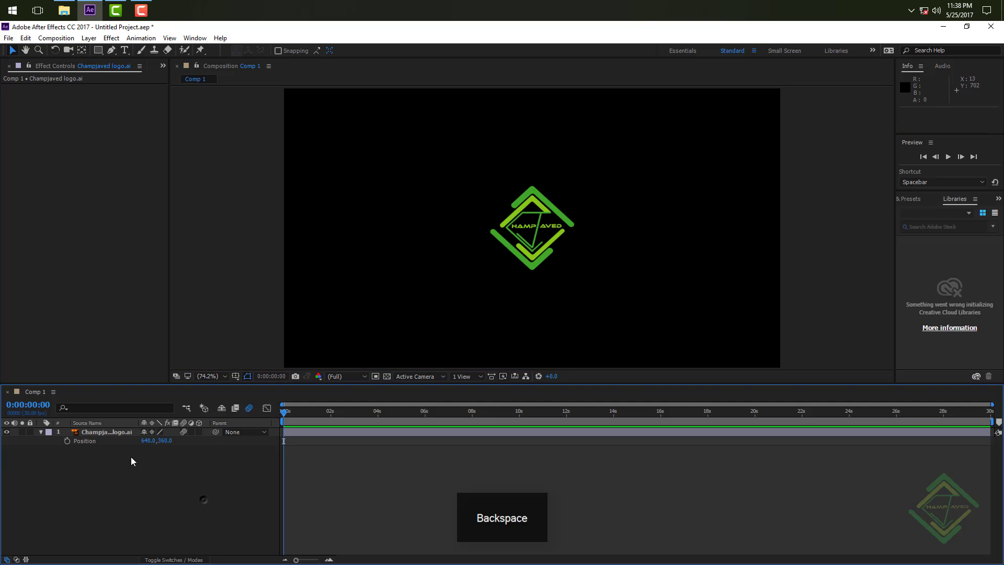
Step: Keyframe the logo's Position at about 180, 360 on the first frame and about 1018, 360 at 2 seconds
{"action": "left_click", "coordinate": [67, 441]}
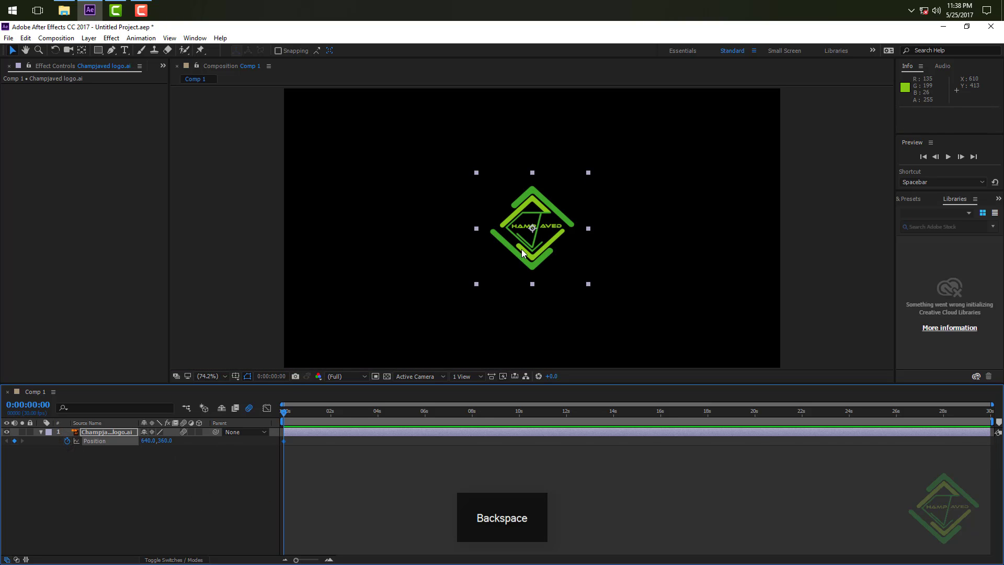
{"action": "left_click_drag", "start_coordinate": [521, 248], "coordinate": [320, 252]}
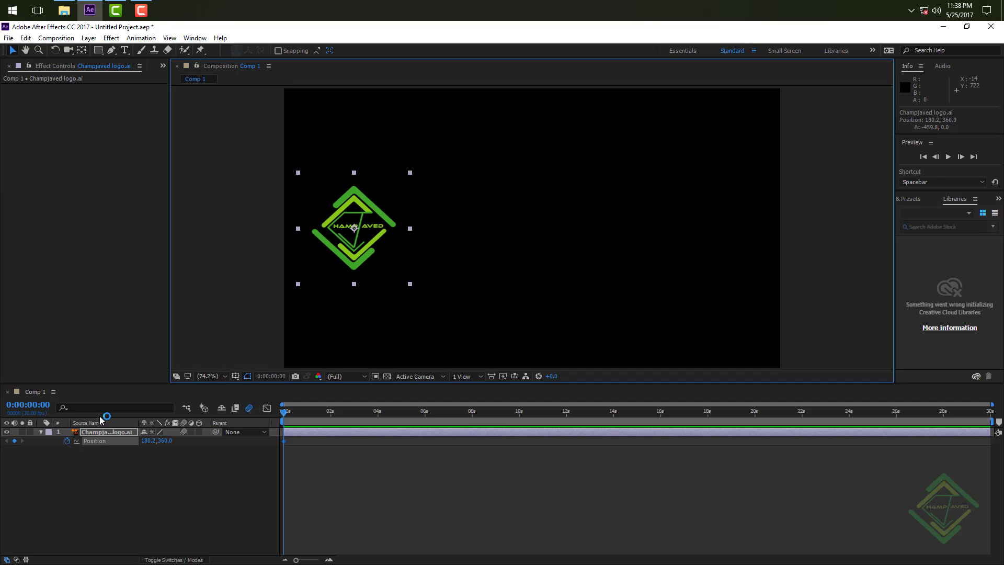
{"action": "left_click", "coordinate": [33, 405]}
{"action": "type", "text": "200"}
{"action": "key", "text": "Return"}
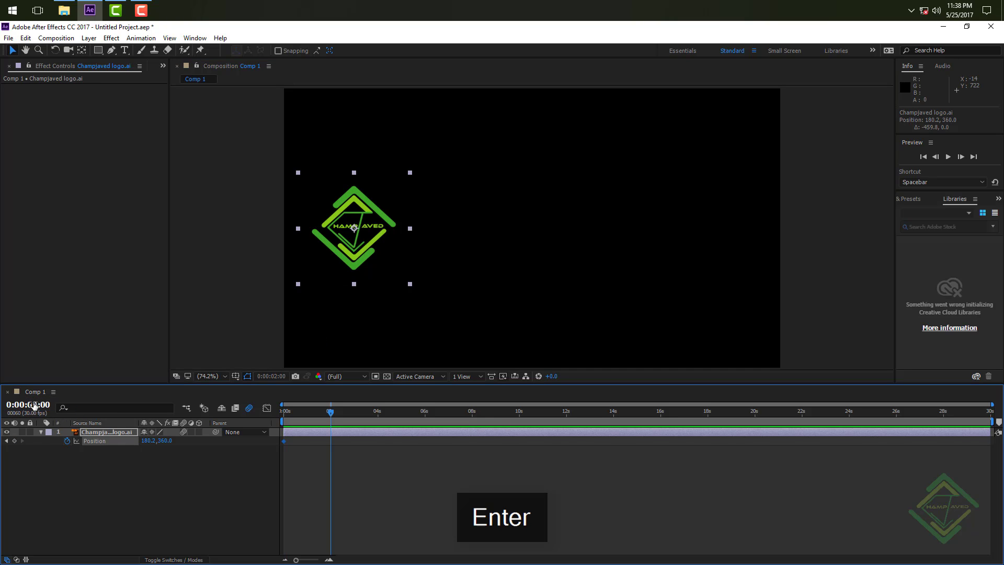
{"action": "left_click_drag", "start_coordinate": [361, 249], "coordinate": [685, 249]}
Step: Return to the first frame and add the expression wiggle(10,30) to the logo's keyframed Position
{"action": "left_click_drag", "start_coordinate": [329, 413], "coordinate": [272, 421]}
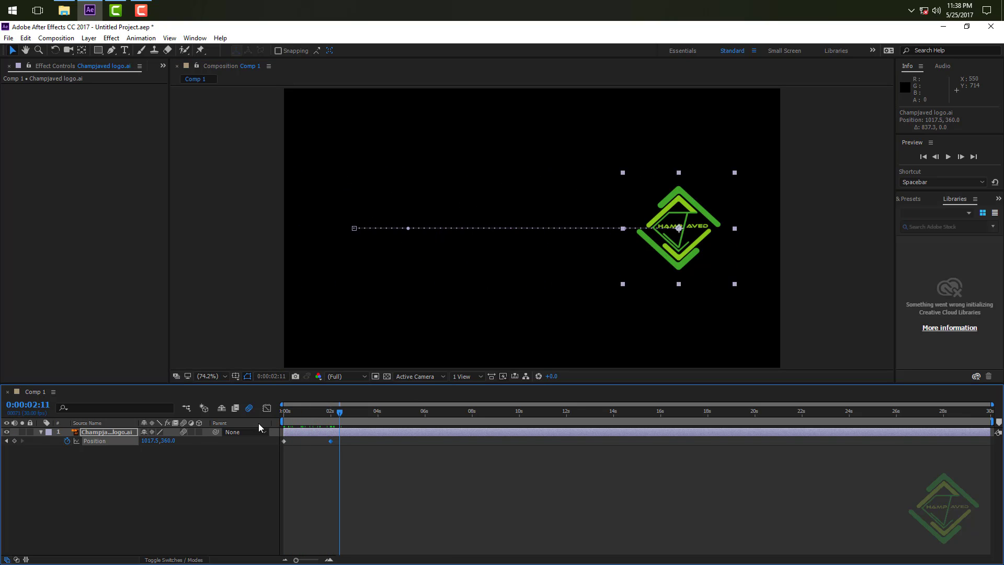
{"action": "left_click", "coordinate": [67, 441], "text": "alt"}
{"action": "type", "text": "wiggle"}
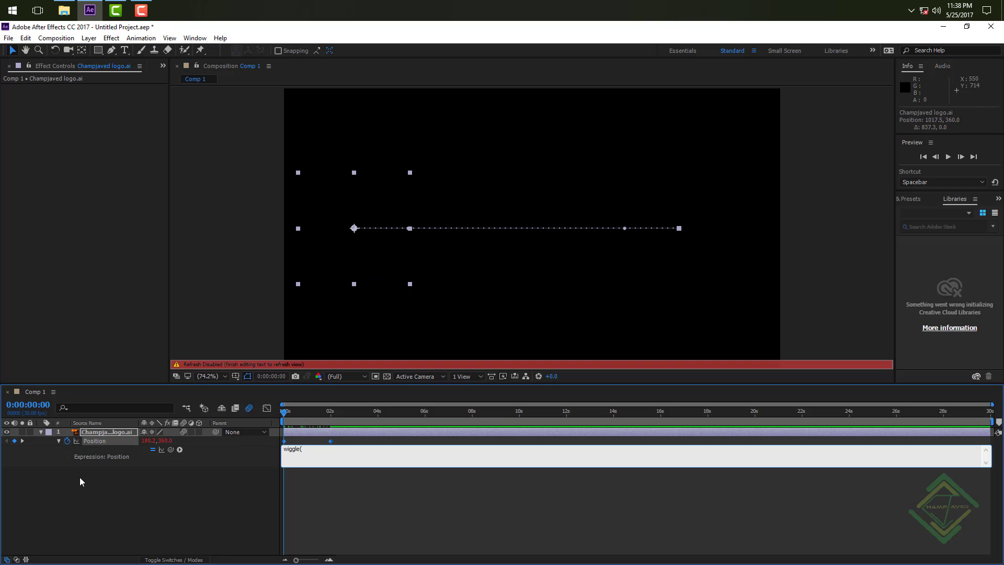
{"action": "type", "text": "(10,30)"}
{"action": "left_click", "coordinate": [133, 478]}
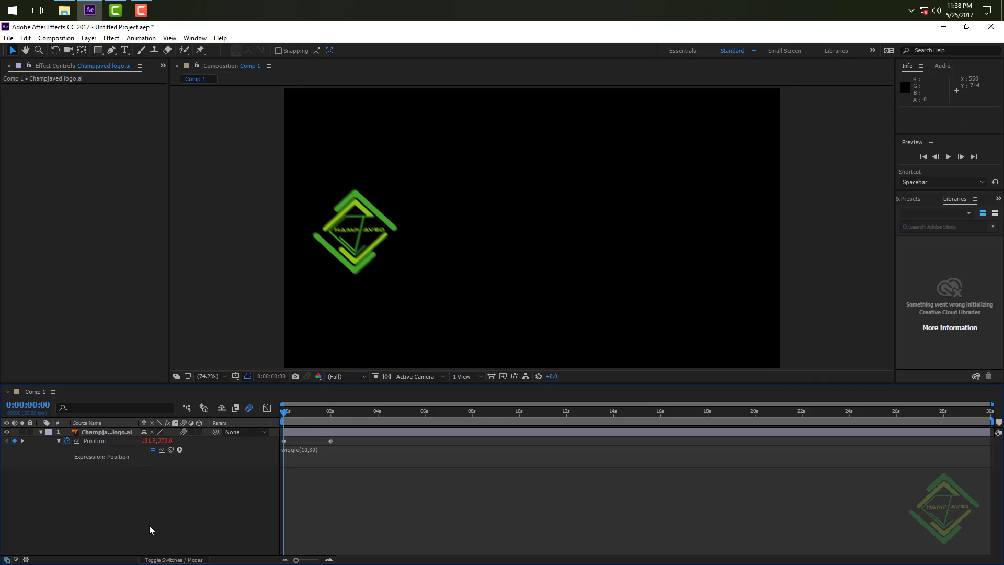
Step: Preview the logo's keyframed movement with the wiggle applied and return to the first frame
{"action": "key", "text": "space"}
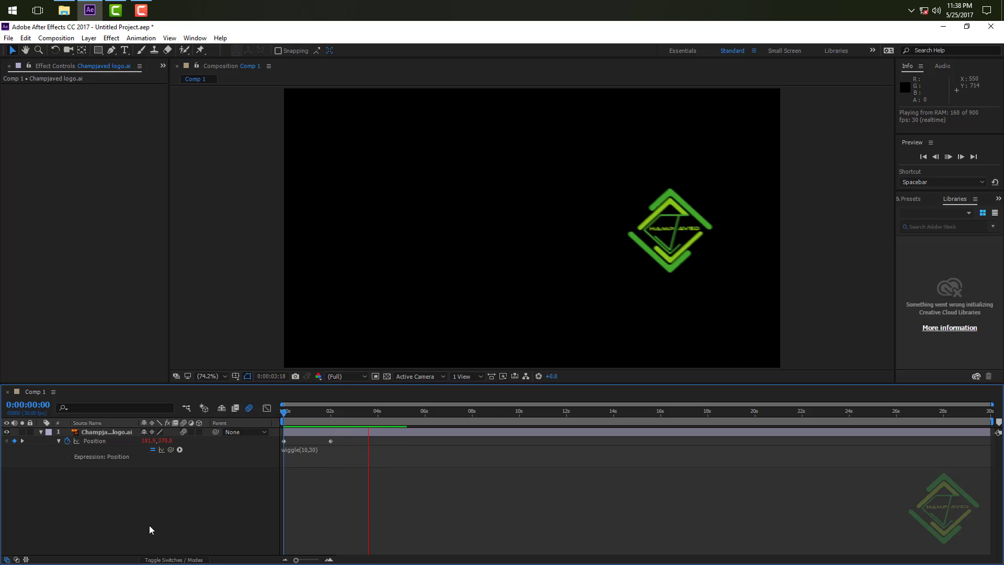
{"action": "key", "text": "space"}
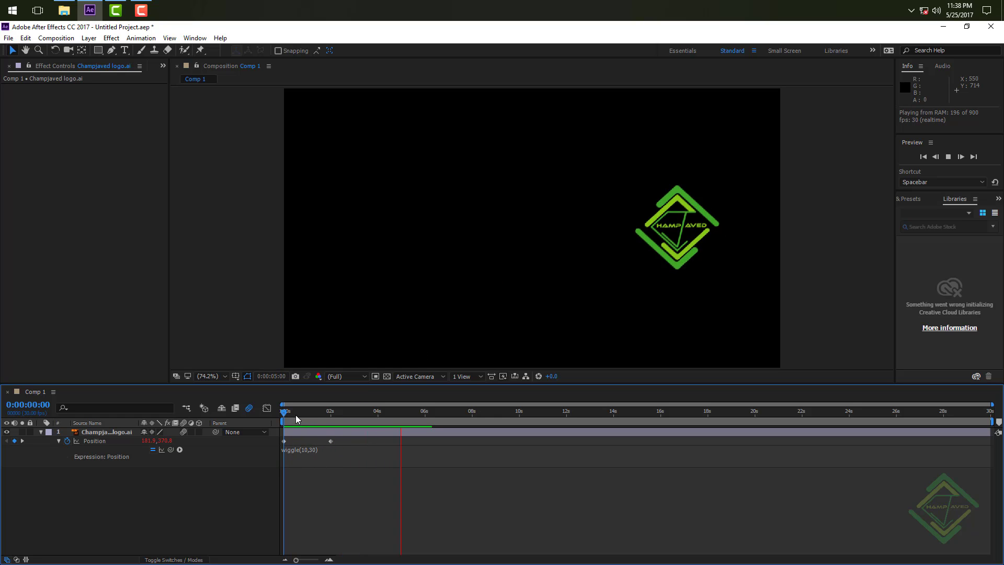
{"action": "left_click_drag", "start_coordinate": [296, 415], "coordinate": [268, 418]}
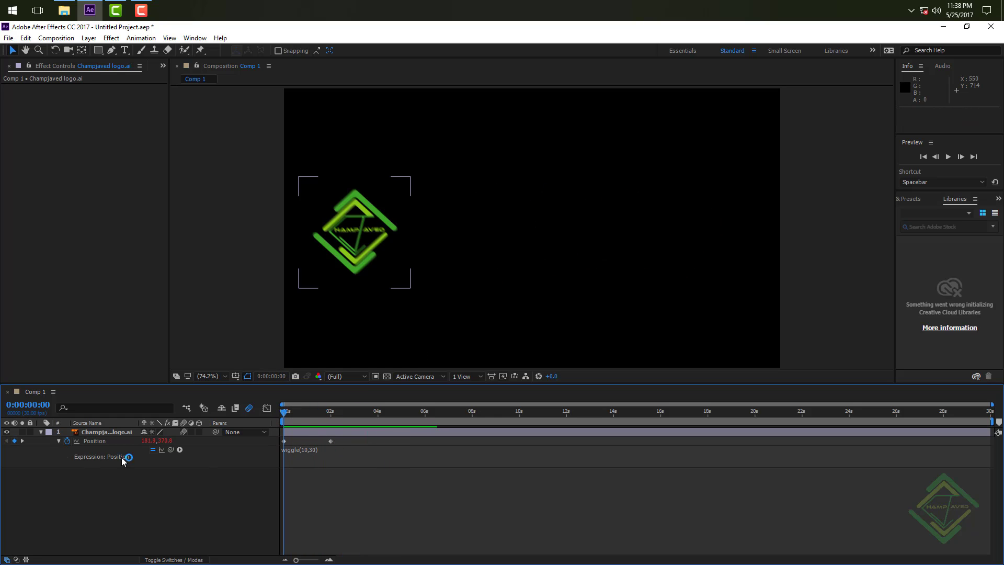
{"action": "mouse_move", "coordinate": [288, 412]}
{"action": "left_mouse_down"}
{"action": "mouse_move", "coordinate": [275, 411]}
{"action": "mouse_move", "coordinate": [343, 411]}
{"action": "mouse_move", "coordinate": [277, 410]}
{"action": "left_mouse_up"}
Step: Clear the logo's Position expression and keyframes and move the logo back near the composition's centre, about 633, 352
{"action": "left_click", "coordinate": [293, 450]}
{"action": "key", "text": "BackSpace"}
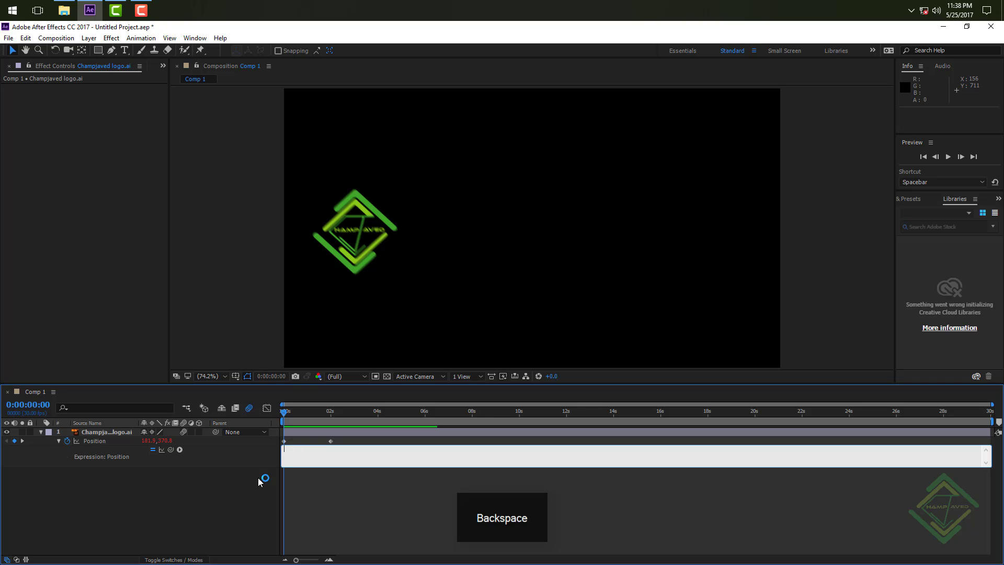
{"action": "left_click", "coordinate": [218, 462]}
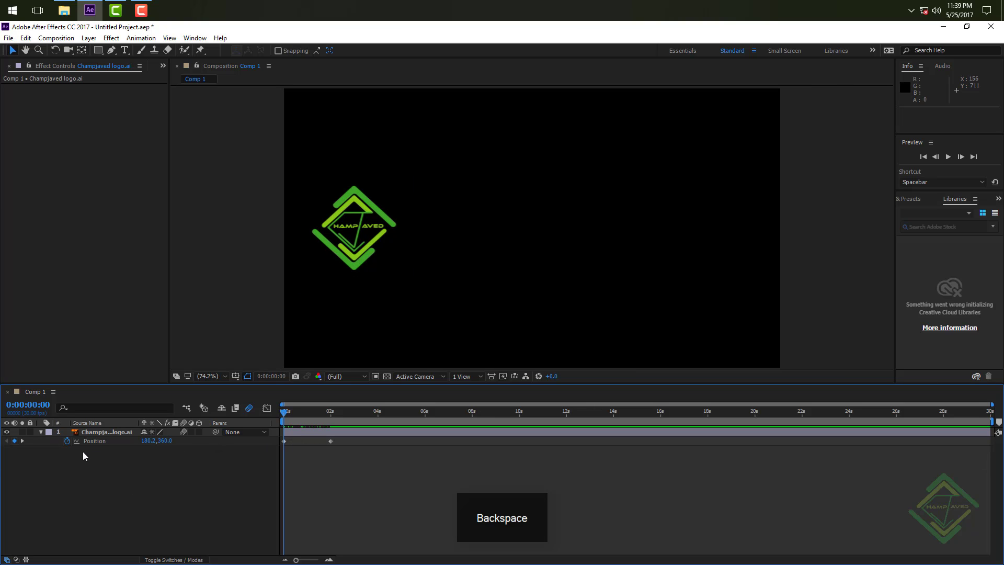
{"action": "left_click", "coordinate": [67, 441]}
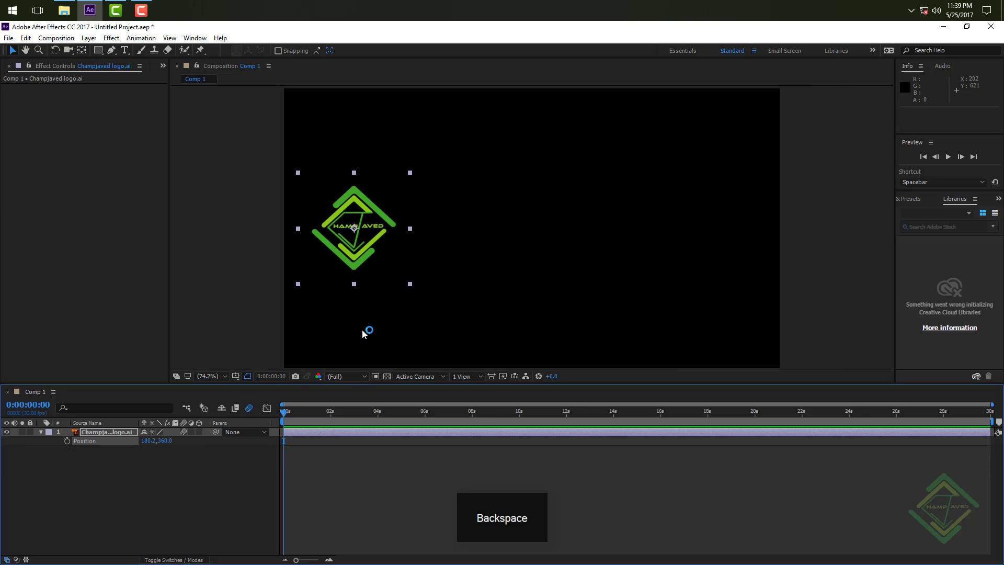
{"action": "left_click_drag", "start_coordinate": [368, 240], "coordinate": [544, 237]}
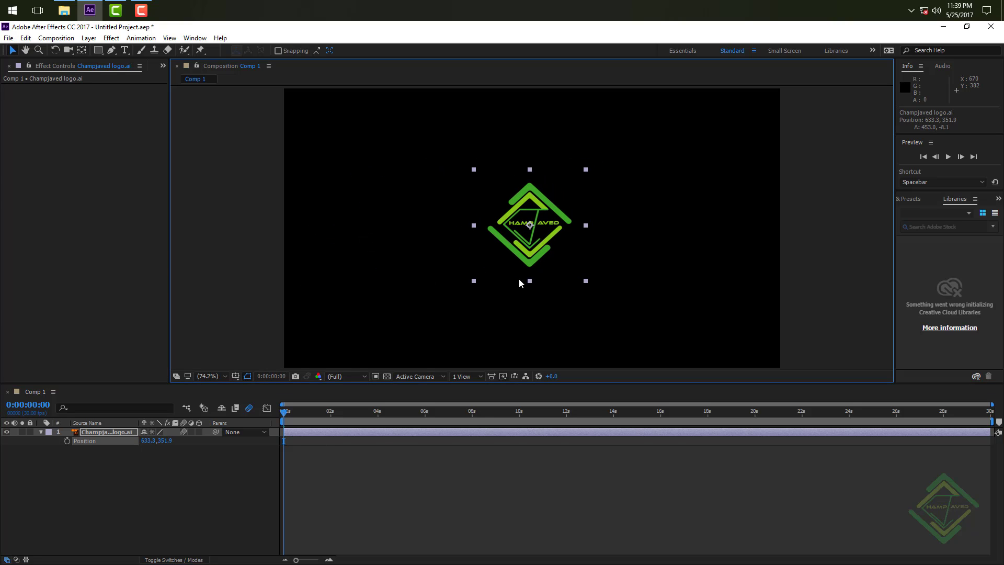
Step: Collapse the logo layer's properties and add a null object to the composition
{"action": "left_click", "coordinate": [41, 432]}
{"action": "right_click", "coordinate": [98, 482]}
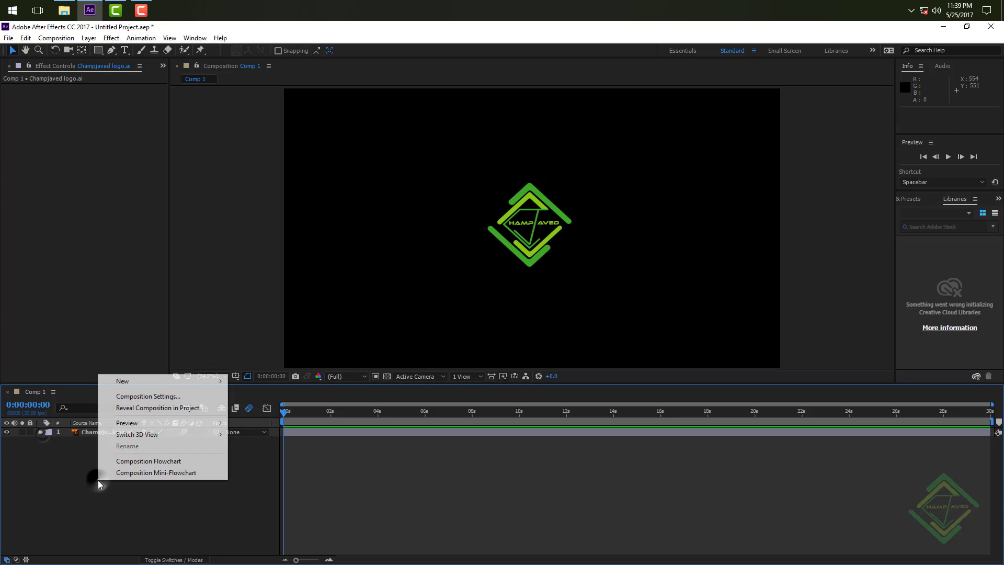
{"action": "mouse_move", "coordinate": [126, 382]}
{"action": "left_click", "coordinate": [256, 442]}
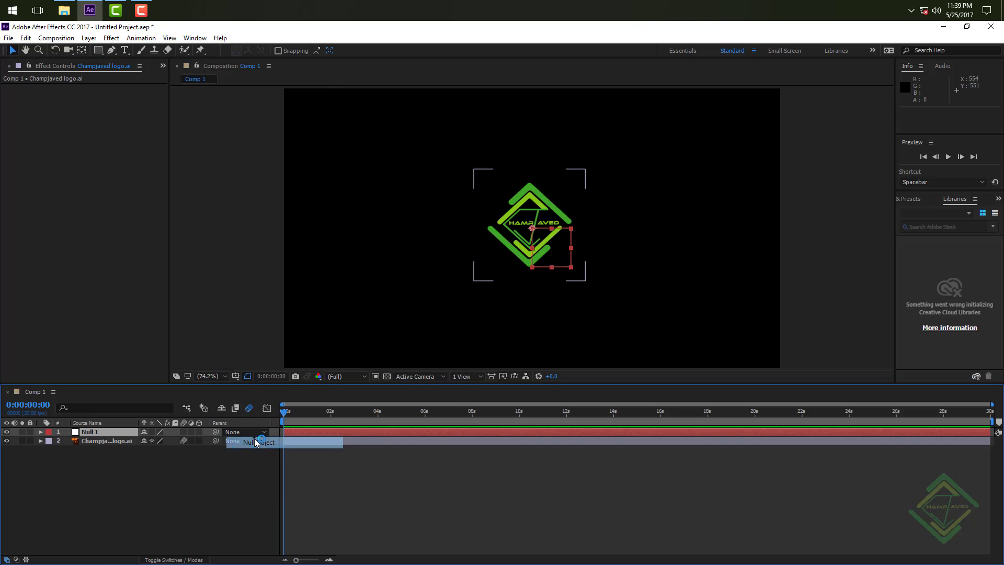
{"action": "left_click", "coordinate": [113, 434]}
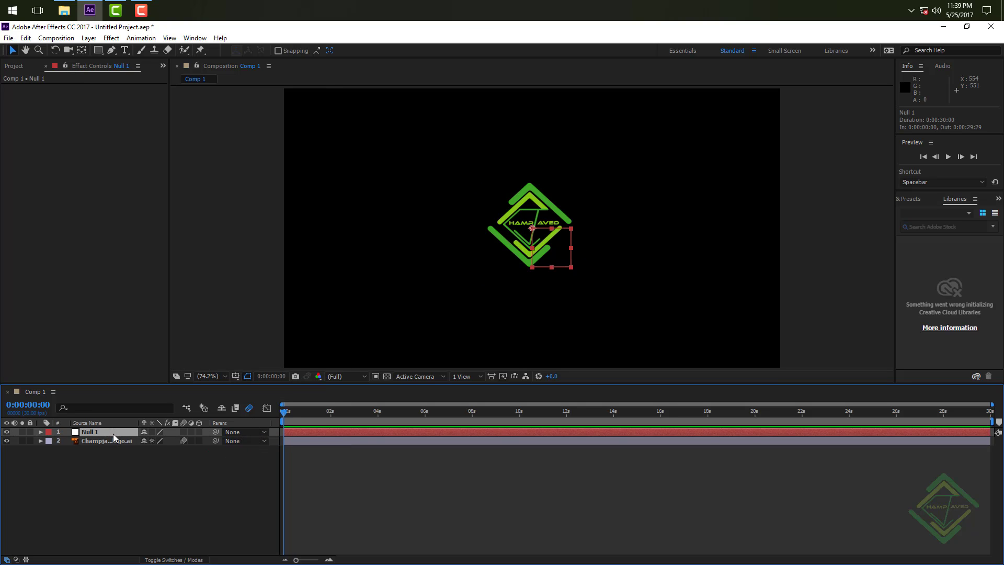
{"action": "key", "text": "ctrl+space"}
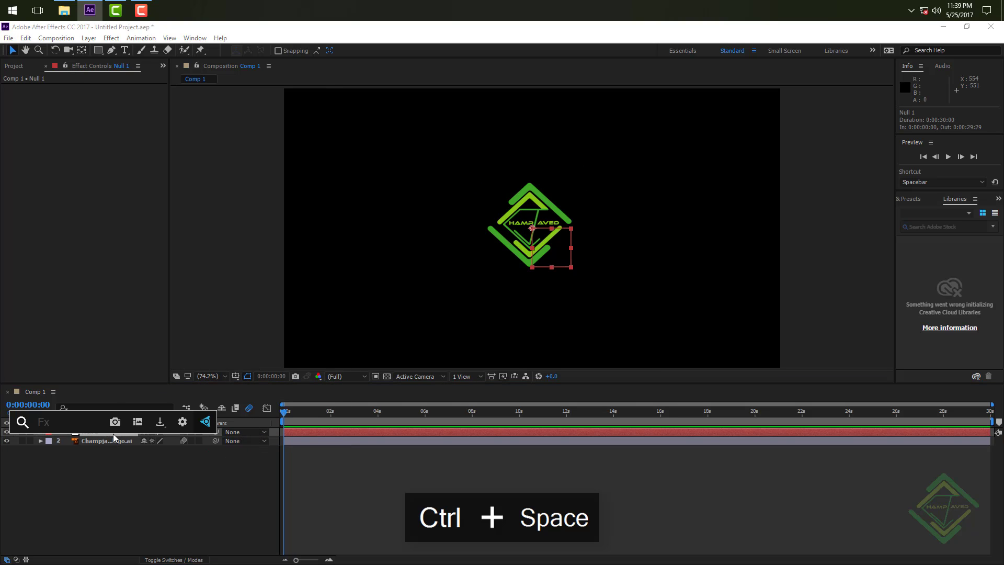
{"action": "left_click", "coordinate": [148, 467]}
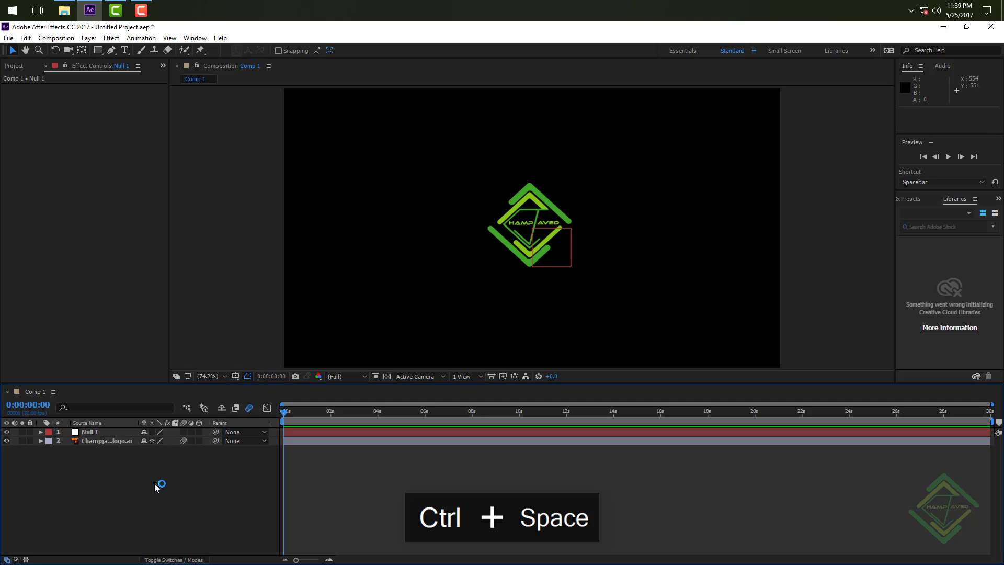
{"action": "left_click", "coordinate": [119, 434]}
{"action": "key", "text": "ctrl+space"}
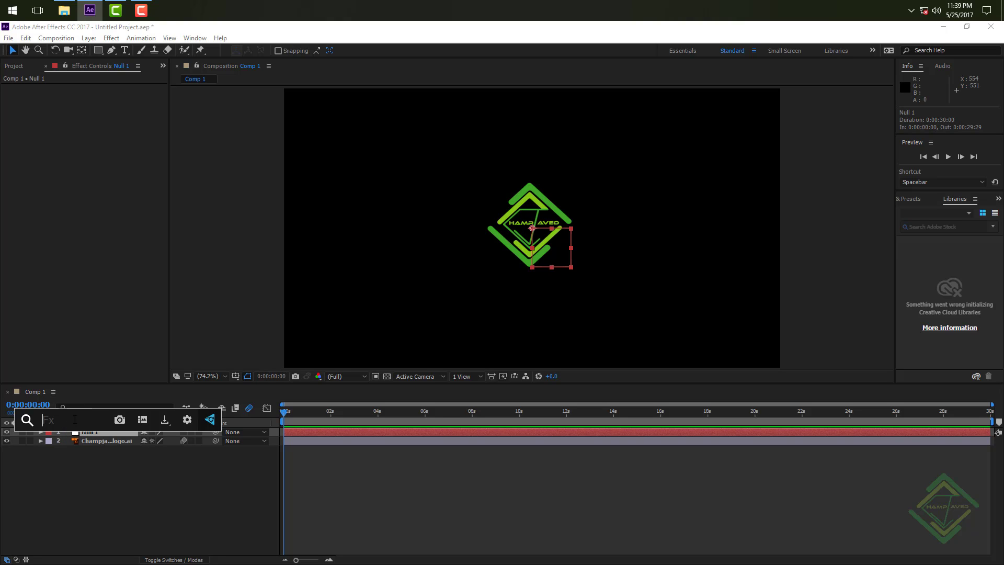
{"action": "left_click", "coordinate": [135, 501]}
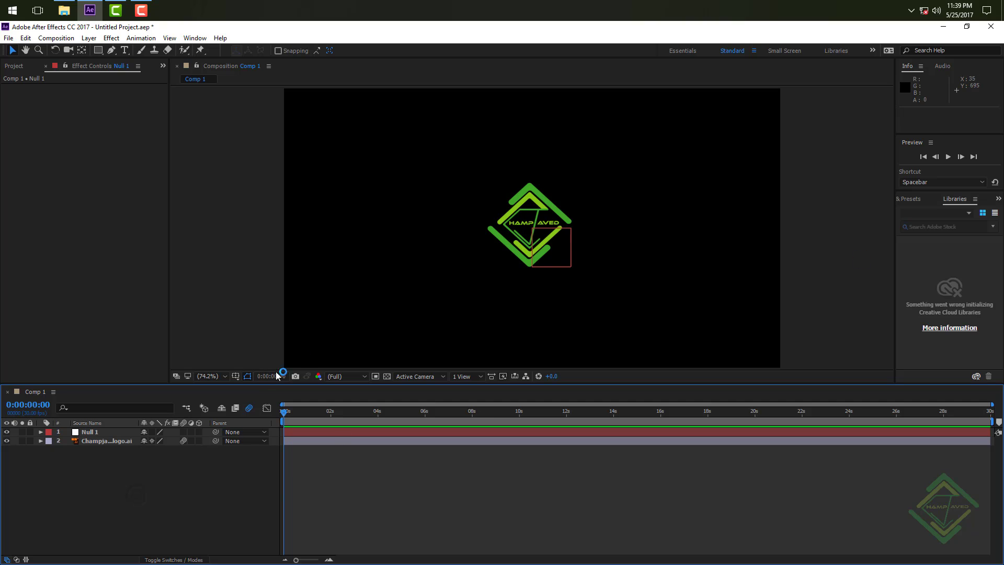
{"action": "left_click", "coordinate": [909, 199]}
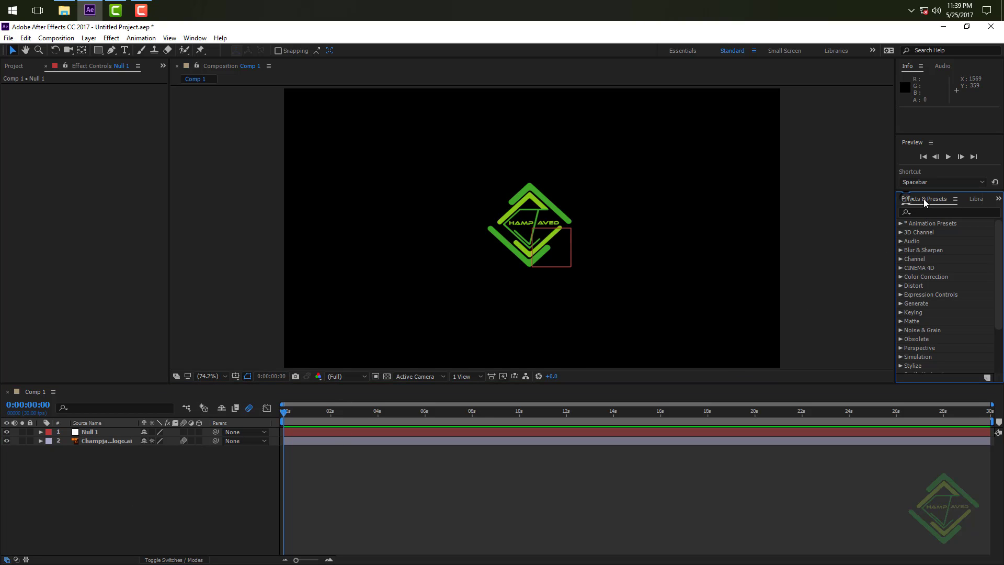
{"action": "left_click", "coordinate": [927, 212]}
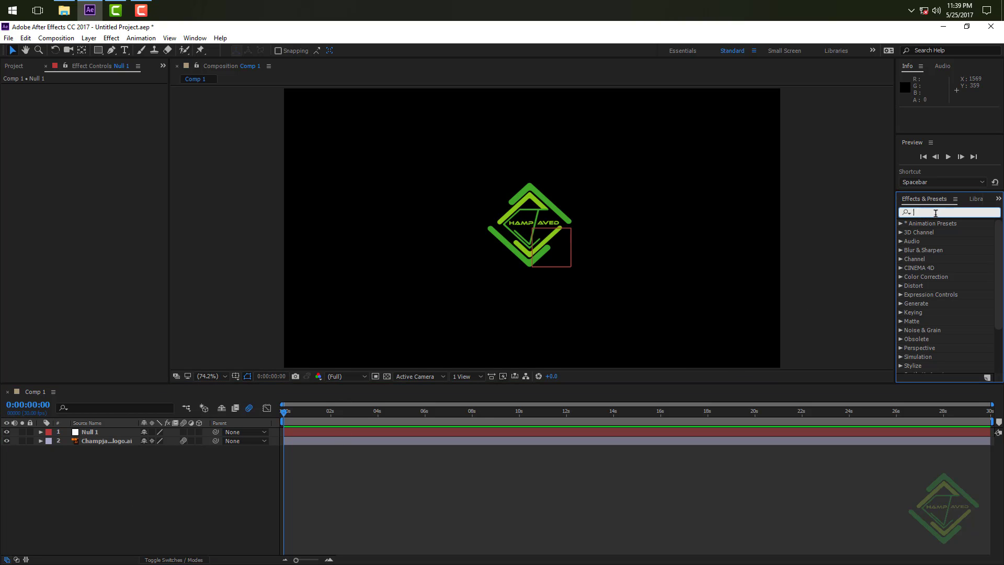
Step: Apply a Slider Control effect to the null layer
{"action": "left_click", "coordinate": [89, 431]}
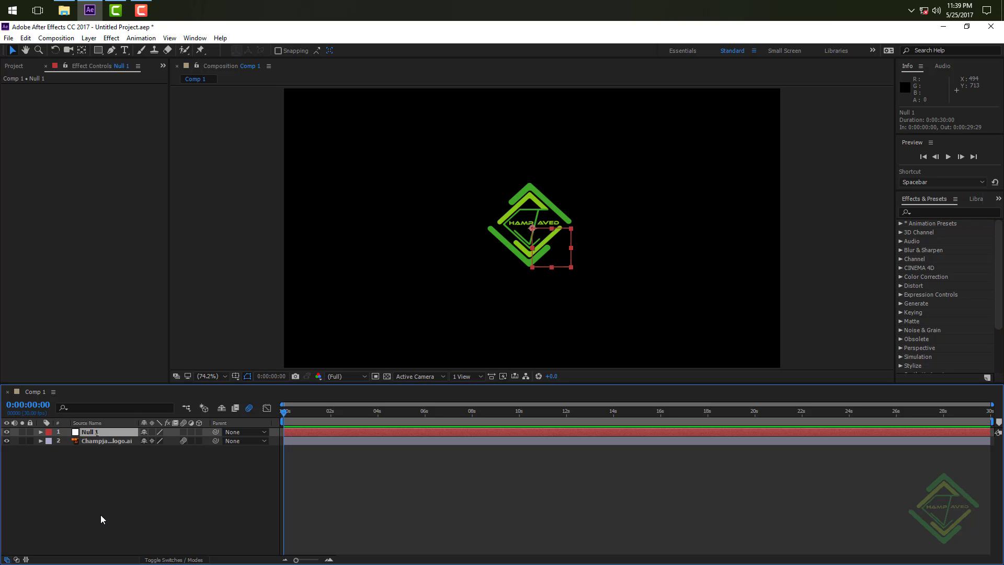
{"action": "key", "text": "Return"}
{"action": "key", "text": "ctrl+space"}
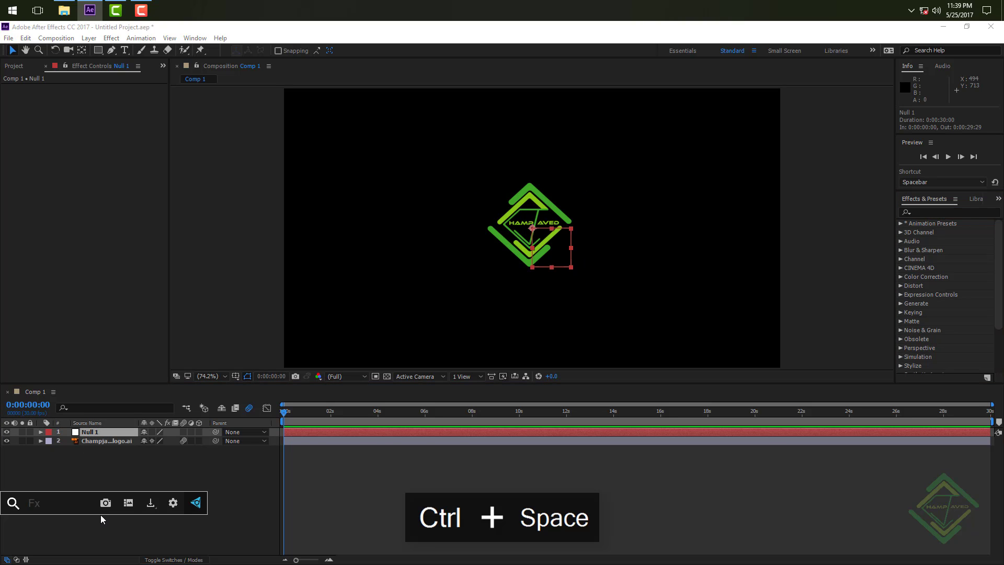
{"action": "type", "text": "sllid"}
{"action": "key", "text": "BackSpace"}
{"action": "key", "text": "BackSpace"}
{"action": "key", "text": "BackSpace"}
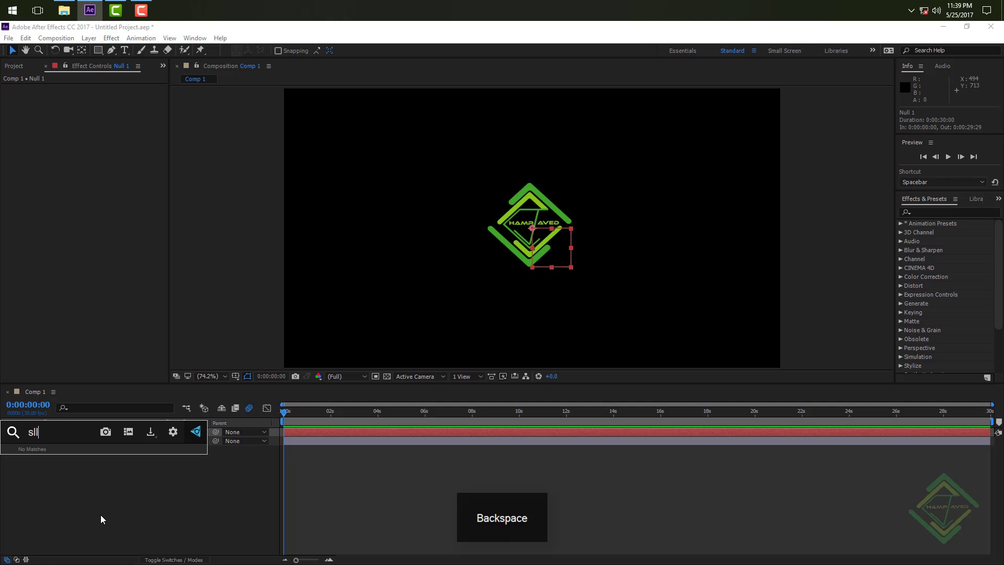
{"action": "type", "text": "id"}
{"action": "key", "text": "Return"}
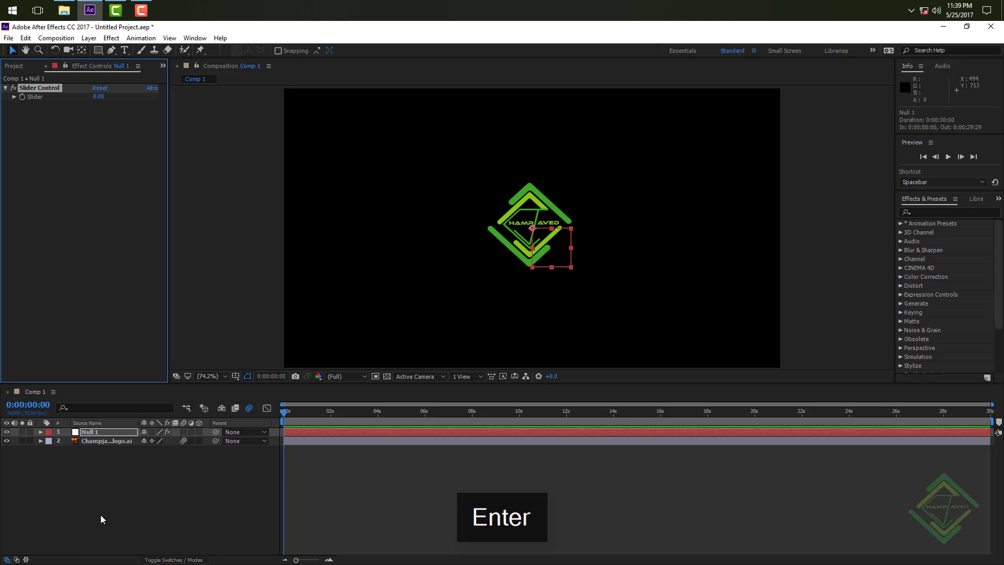
Step: Rename the null layer's Slider Control effect as Freq
{"action": "key", "text": "Return"}
{"action": "type", "text": "Freq"}
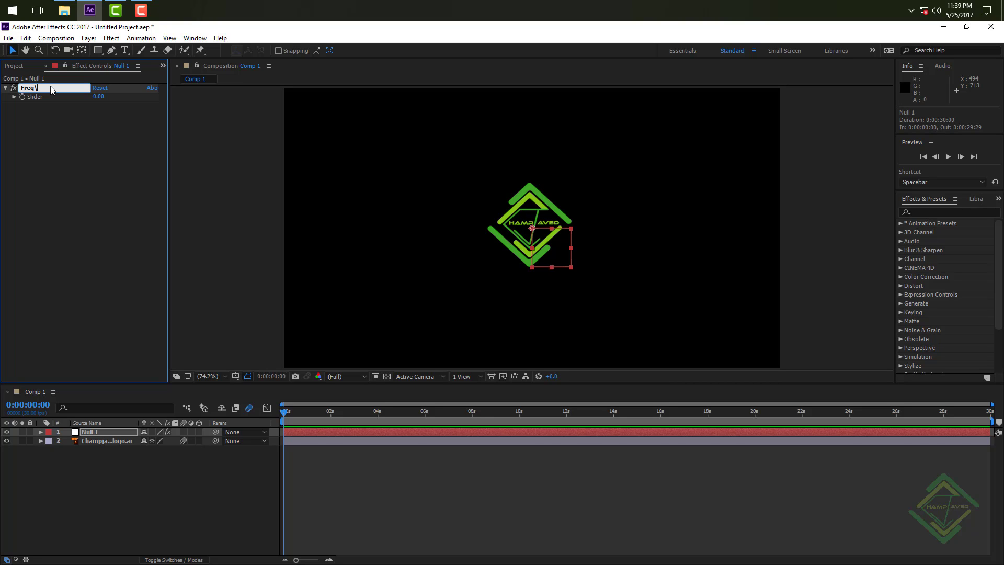
{"action": "type", "text": "\\"}
{"action": "key", "text": "BackSpace"}
{"action": "key", "text": "Return"}
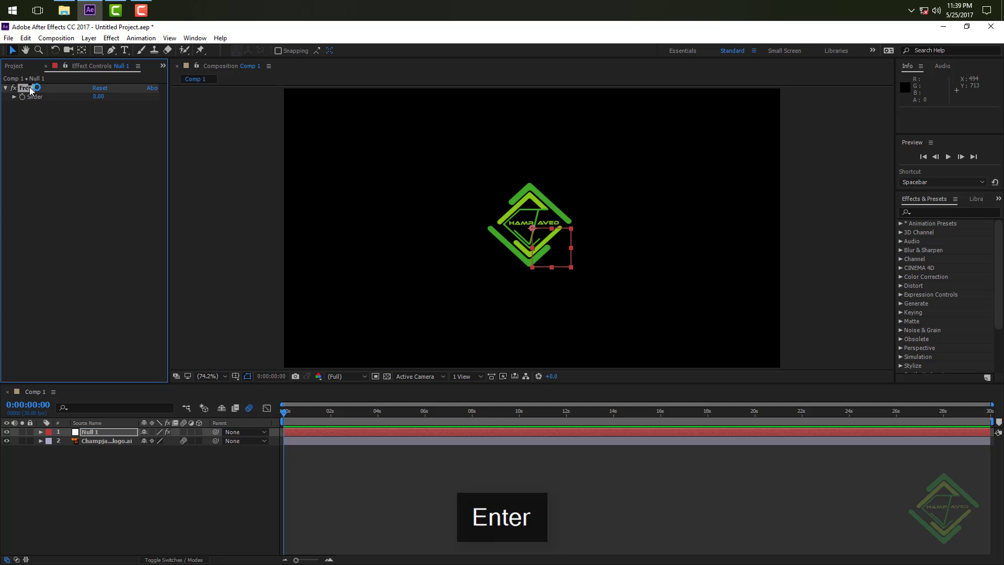
Step: Duplicate the Freq slider effect and rename the copy as amp
{"action": "key", "text": "ctrl+d"}
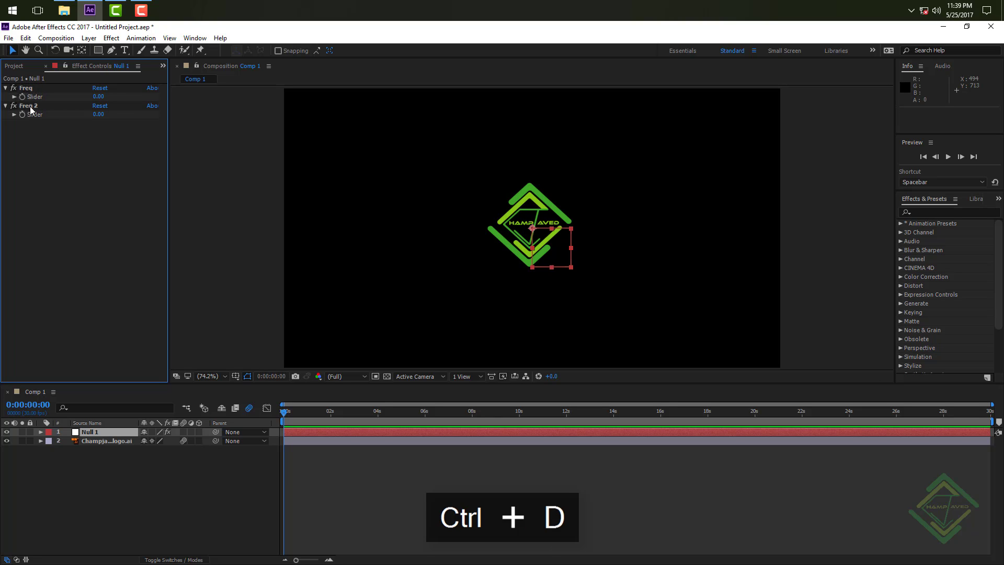
{"action": "left_click", "coordinate": [30, 107]}
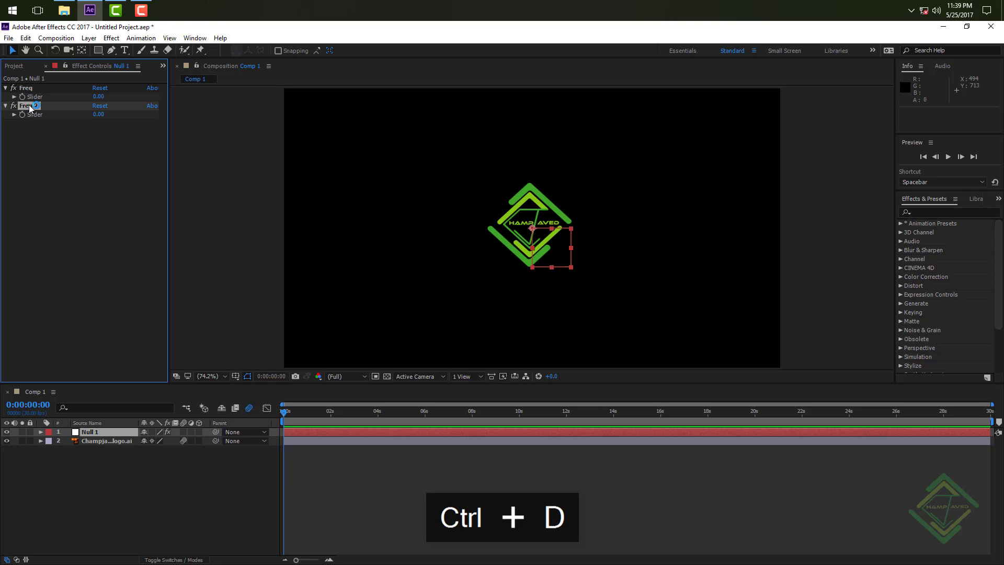
{"action": "key", "text": "Return"}
{"action": "type", "text": "a"}
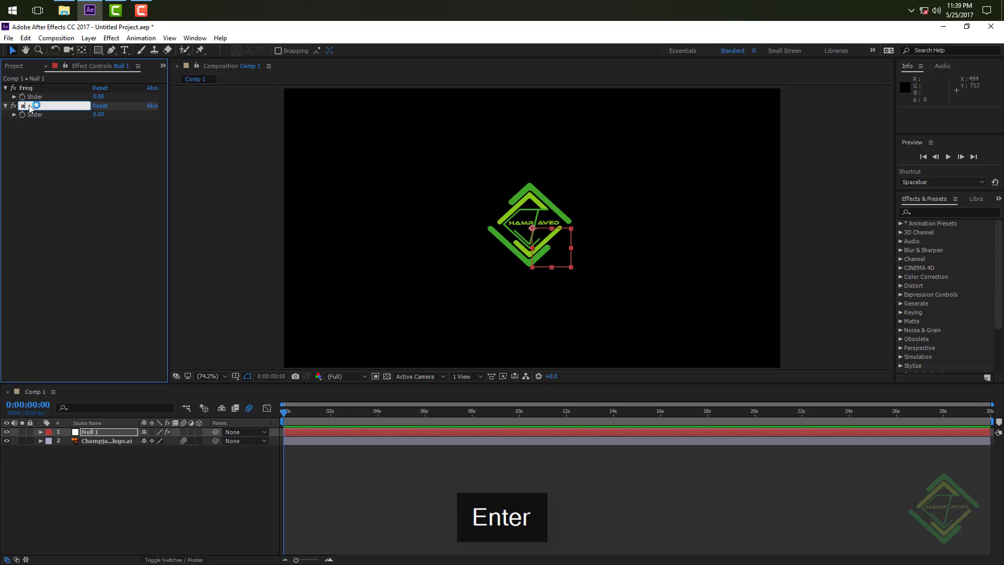
{"action": "type", "text": "mp"}
{"action": "key", "text": "Return"}
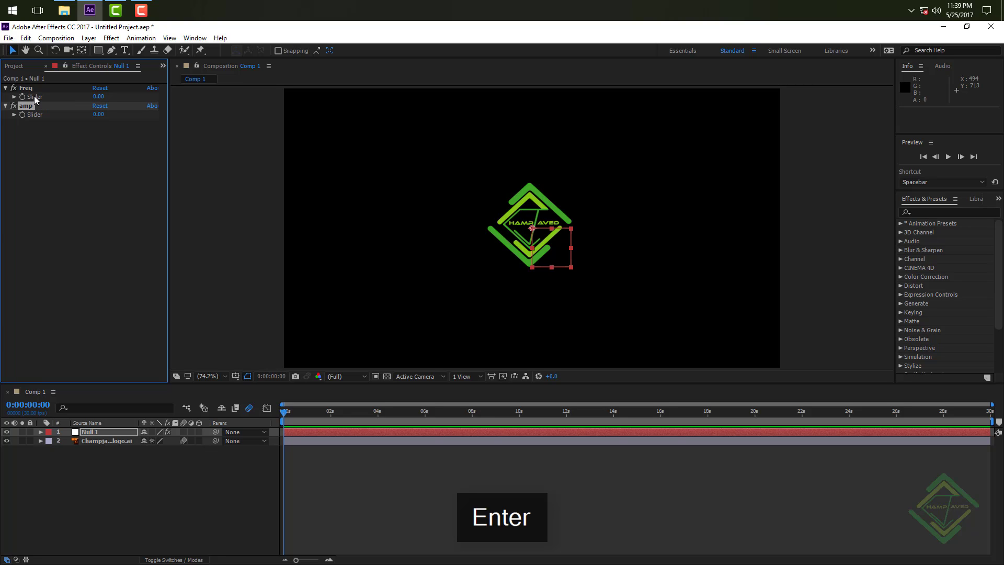
Step: Enable an expression on the logo layer's Position and replace the default expression with f=
{"action": "left_click", "coordinate": [253, 470]}
{"action": "left_click", "coordinate": [110, 441]}
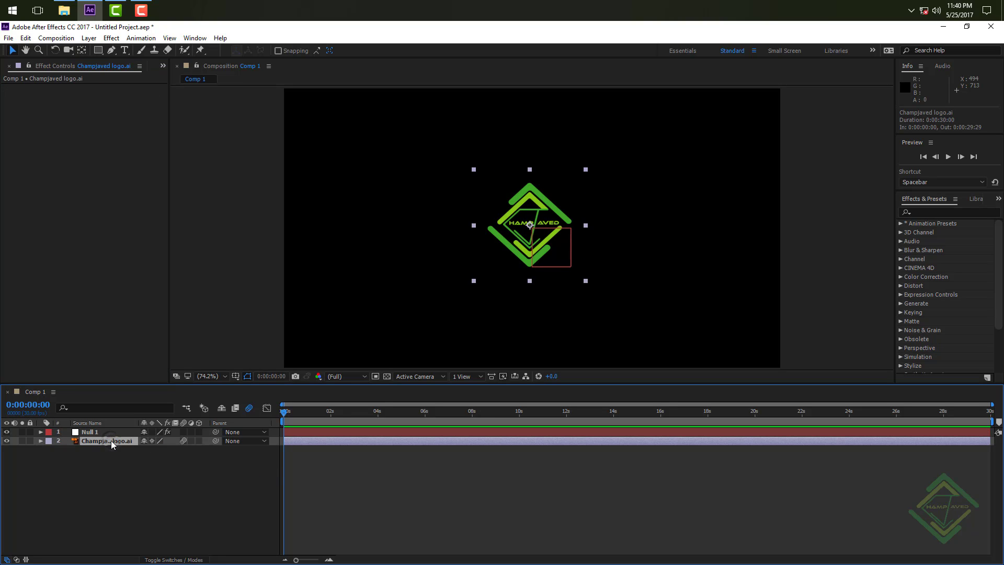
{"action": "key", "text": "p"}
{"action": "left_click", "coordinate": [67, 451], "text": "alt"}
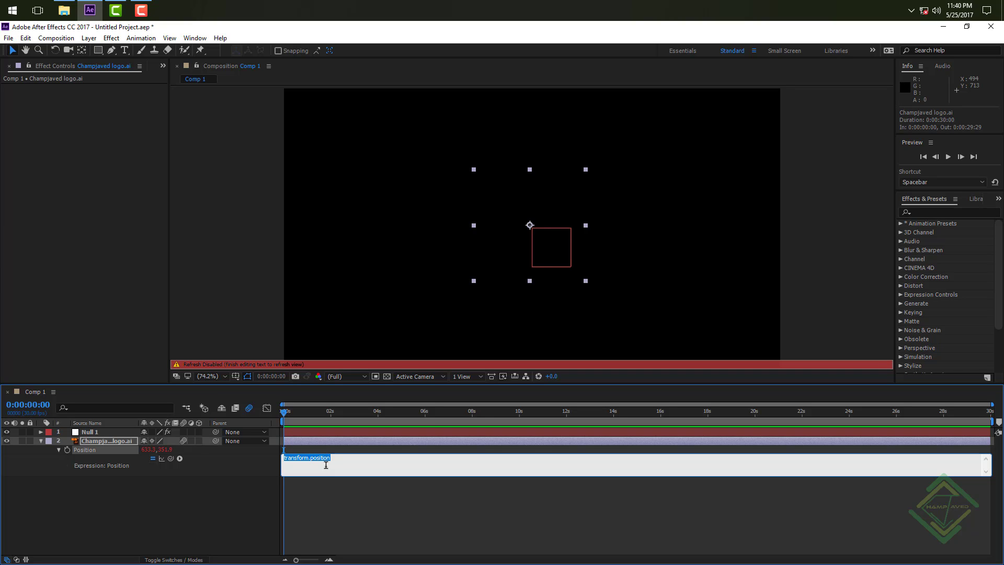
{"action": "type", "text": "f="}
Step: Link f in the Position expression to the null layer's Freq slider and end the line with a semicolon
{"action": "left_click", "coordinate": [99, 434]}
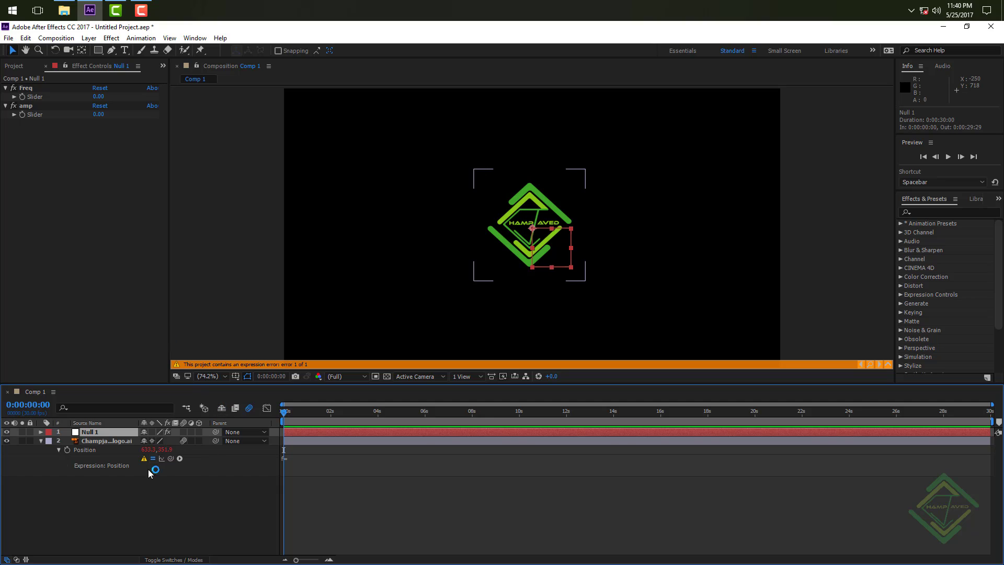
{"action": "left_click", "coordinate": [292, 459]}
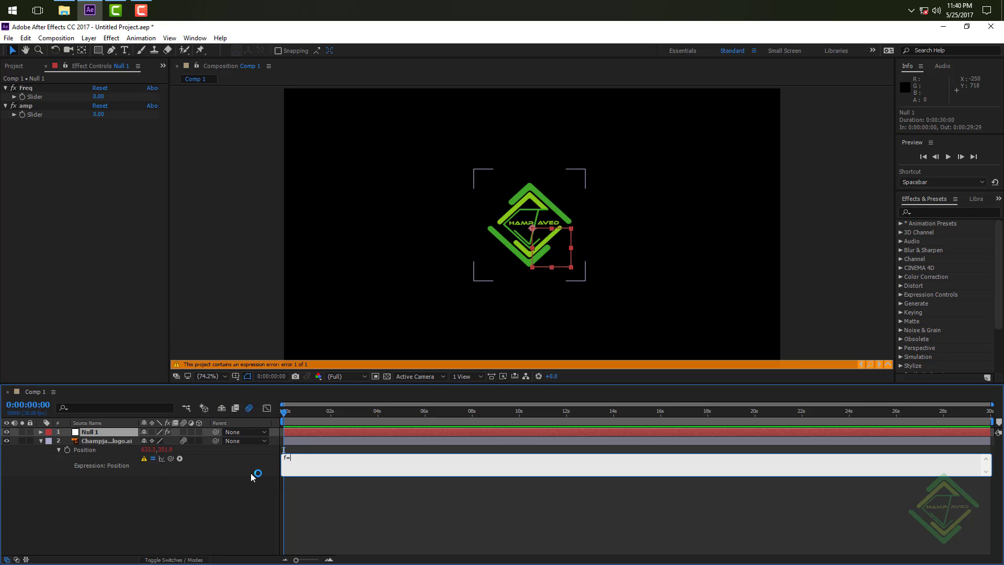
{"action": "left_click_drag", "start_coordinate": [171, 458], "coordinate": [44, 98]}
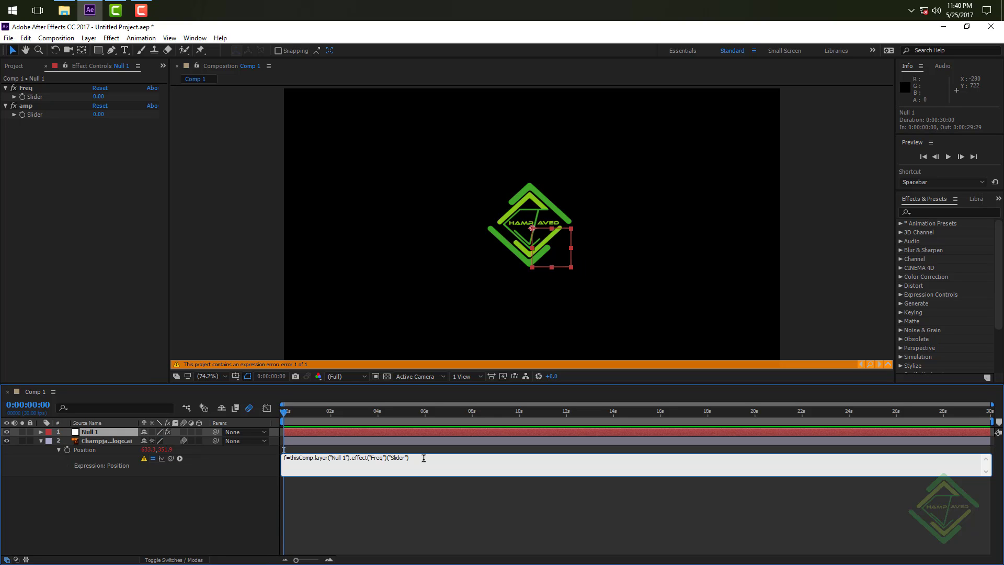
{"action": "type", "text": ";"}
{"action": "key", "text": "Return"}
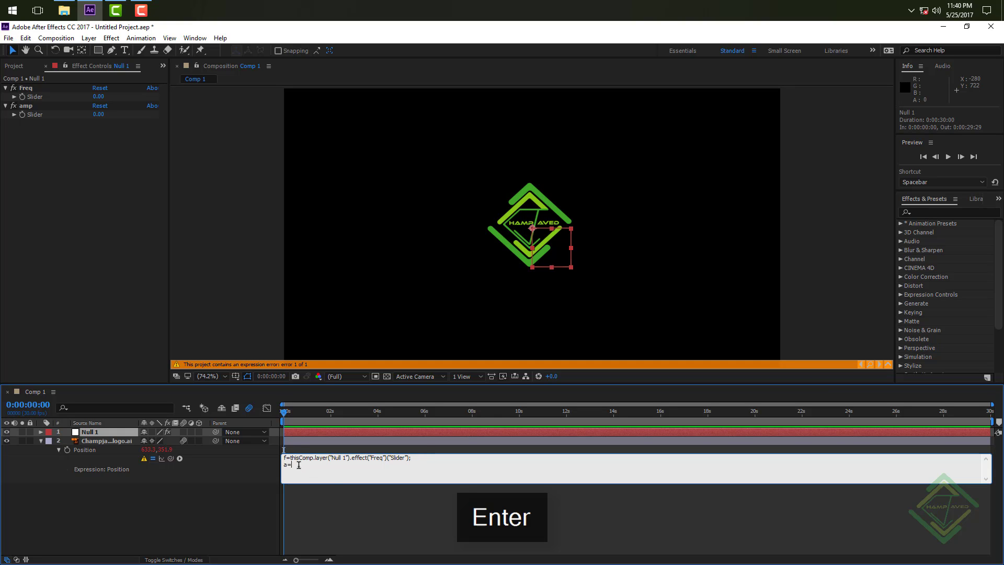
Step: Define a as the null layer's amp slider and complete the Position expression with wiggle(f,a)
{"action": "left_click_drag", "start_coordinate": [170, 459], "coordinate": [44, 118]}
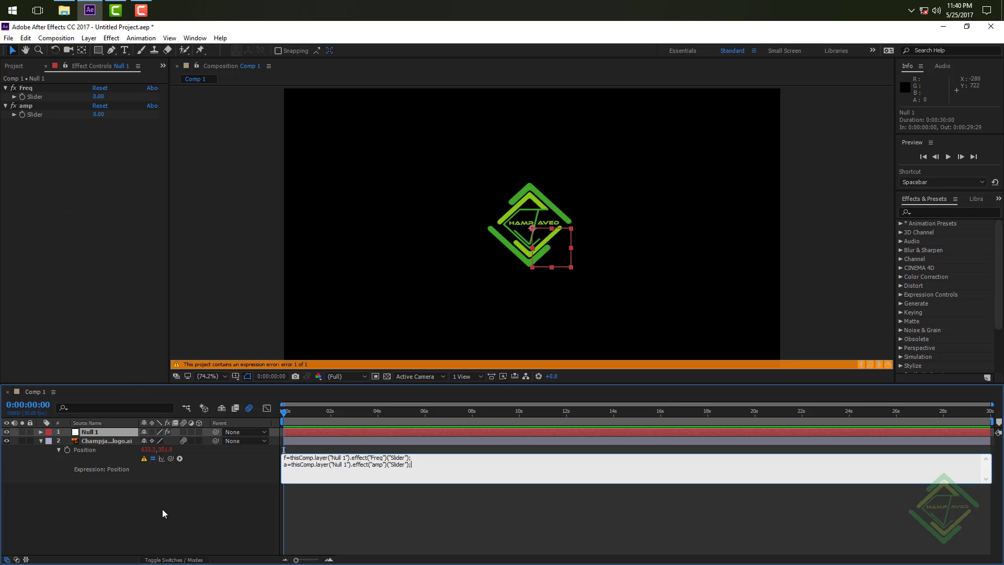
{"action": "key", "text": "Return"}
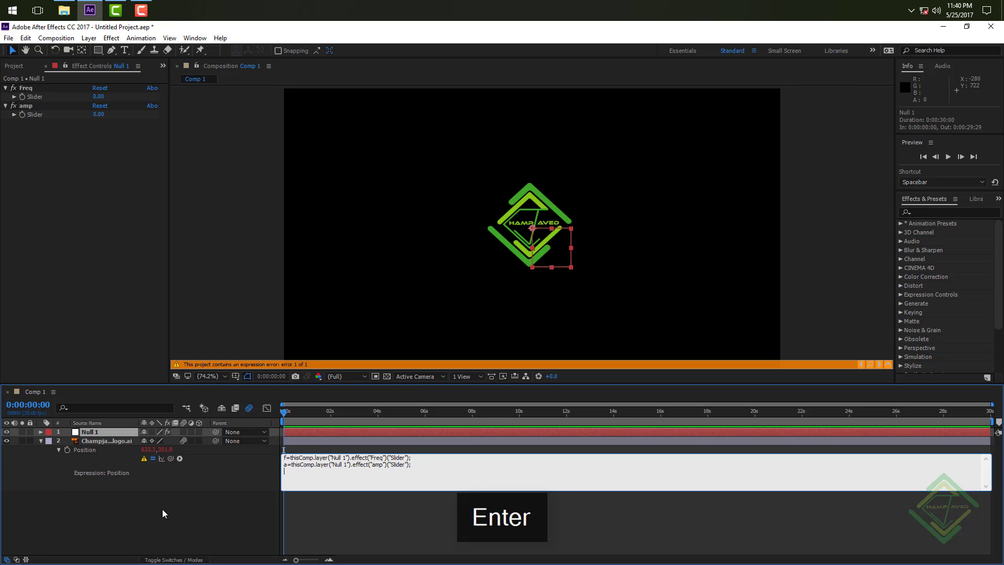
{"action": "type", "text": "wiggle"}
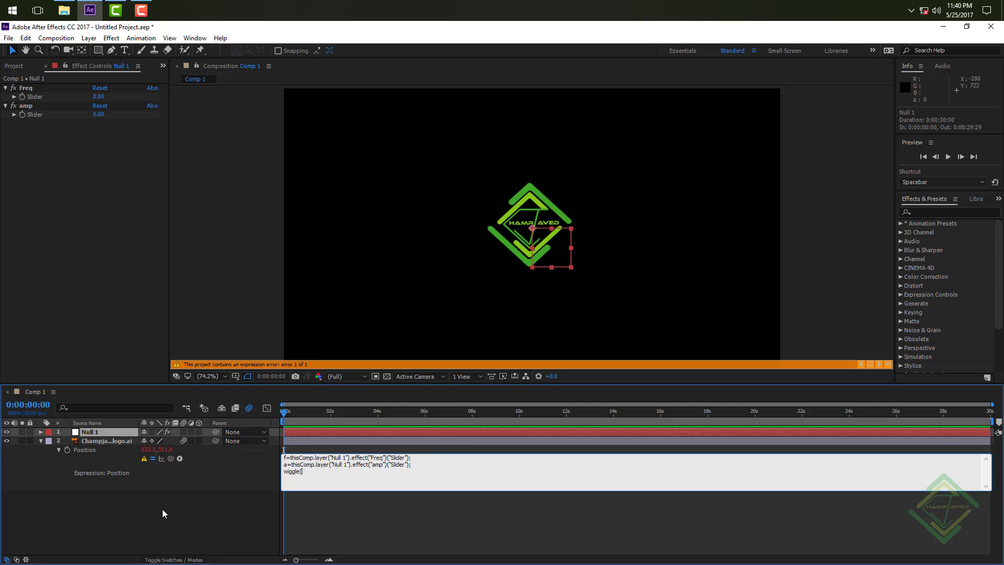
{"action": "type", "text": "(f,a"}
{"action": "left_click_drag", "start_coordinate": [290, 457], "coordinate": [415, 458]}
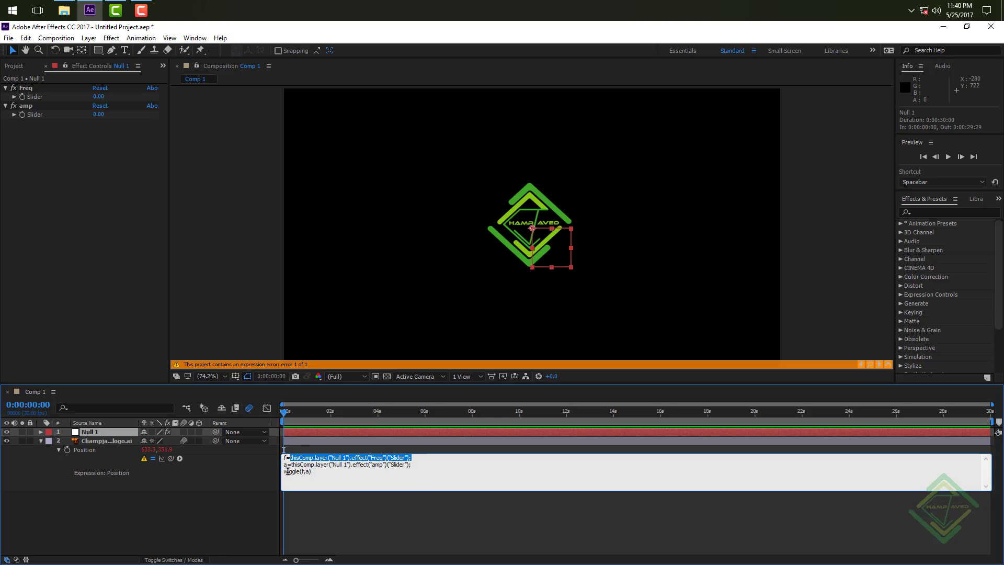
{"action": "left_click_drag", "start_coordinate": [291, 464], "coordinate": [421, 464]}
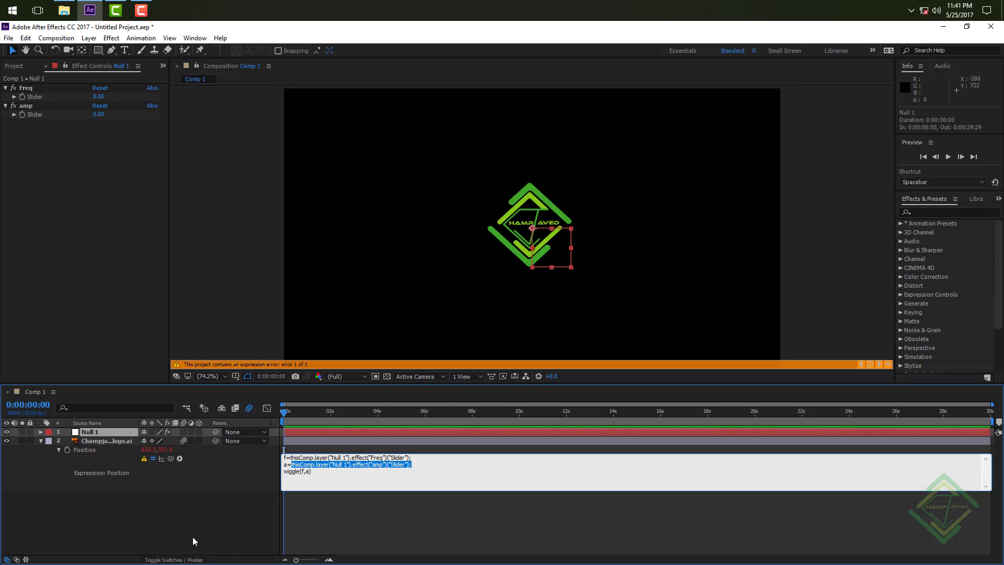
{"action": "left_click", "coordinate": [220, 522]}
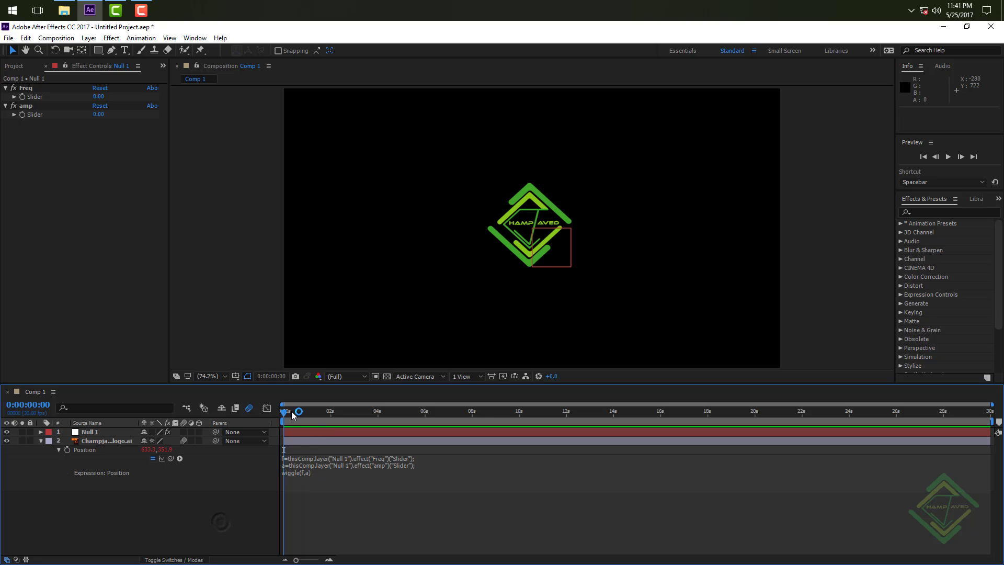
Step: Set the null layer's Freq slider to 10 and amp slider to 30, and preview the logo's wiggle
{"action": "left_click_drag", "start_coordinate": [300, 414], "coordinate": [251, 436]}
{"action": "left_click", "coordinate": [99, 96]}
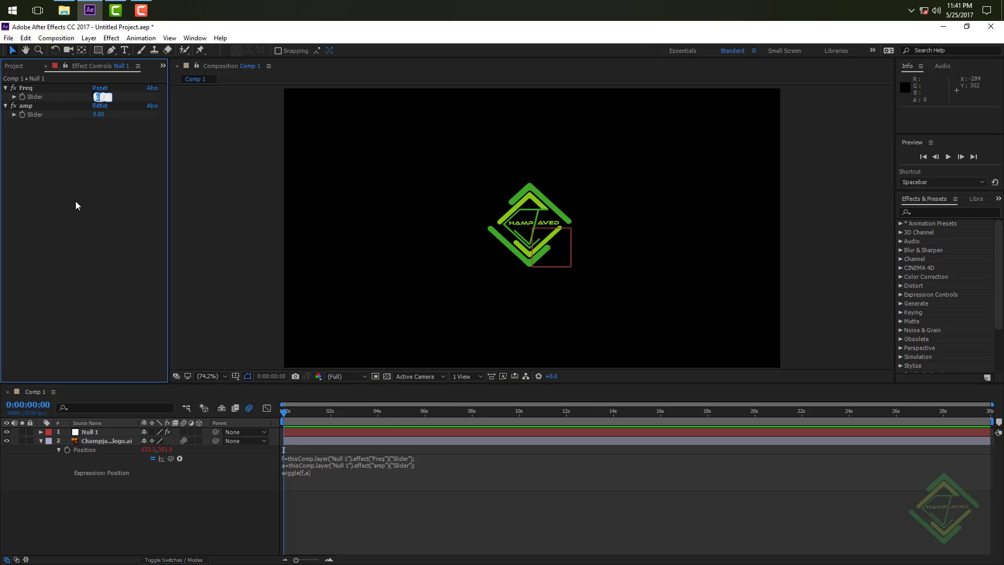
{"action": "type", "text": "10"}
{"action": "key", "text": "Tab"}
{"action": "type", "text": "3"}
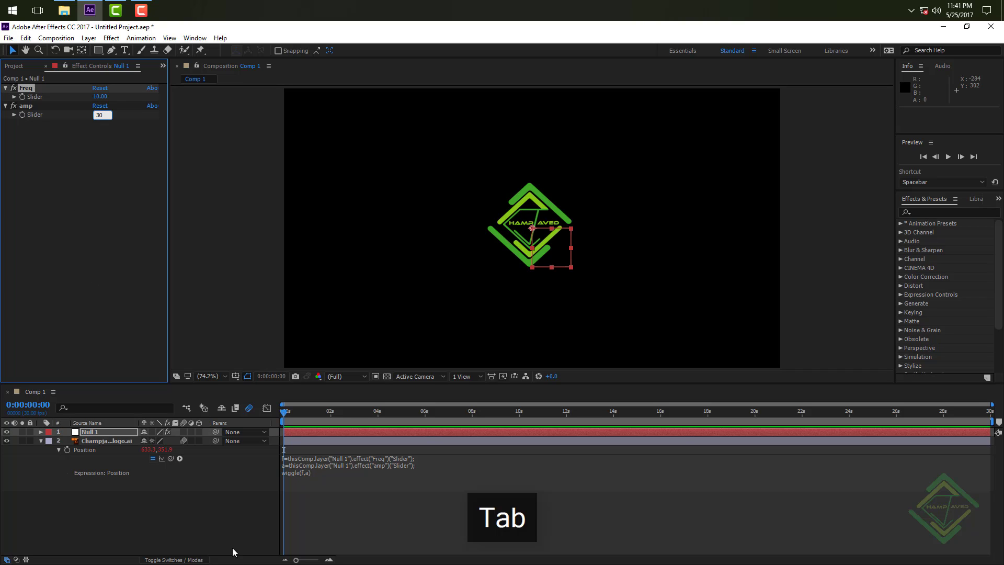
{"action": "left_click", "coordinate": [219, 521]}
{"action": "key", "text": "space"}
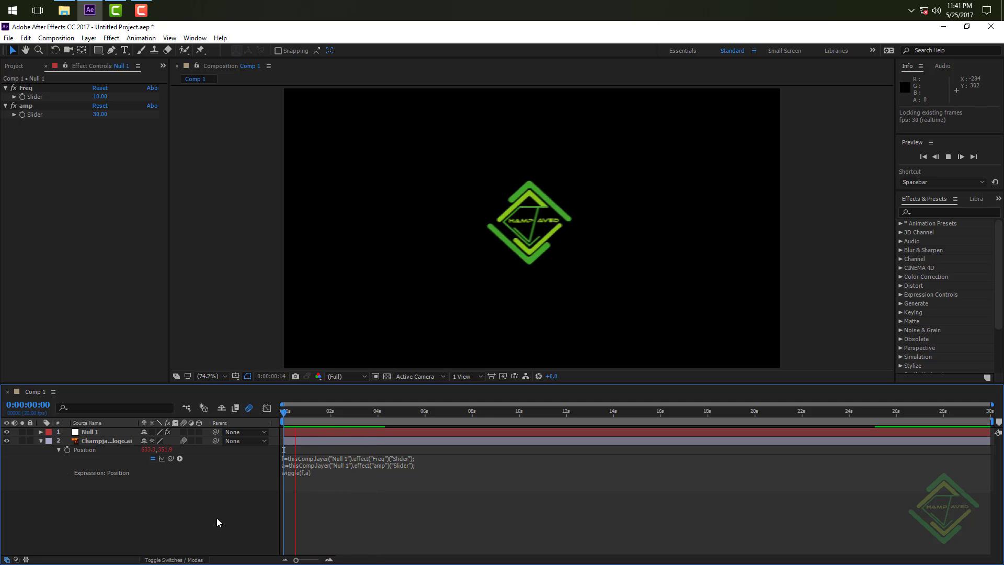
{"action": "key", "text": "space"}
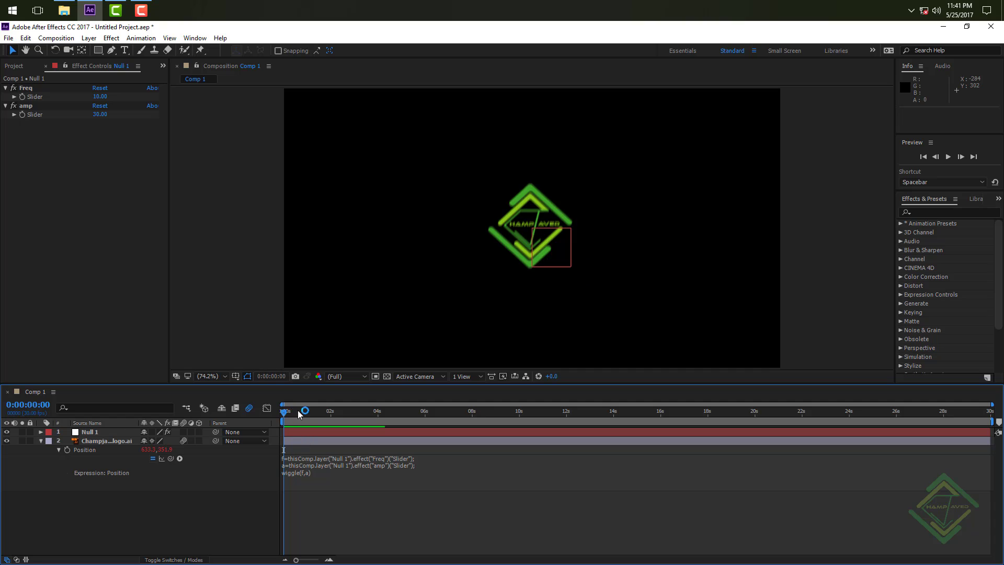
Step: Turn on keyframing for the Freq and amp sliders at the start of the composition
{"action": "left_click_drag", "start_coordinate": [309, 411], "coordinate": [276, 418]}
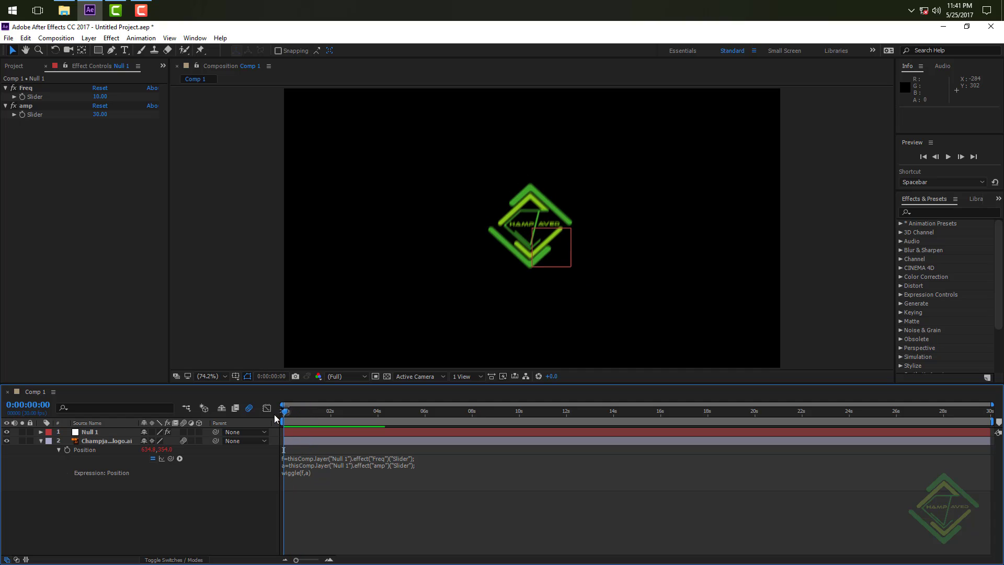
{"action": "left_click", "coordinate": [26, 105]}
{"action": "key", "text": "Return"}
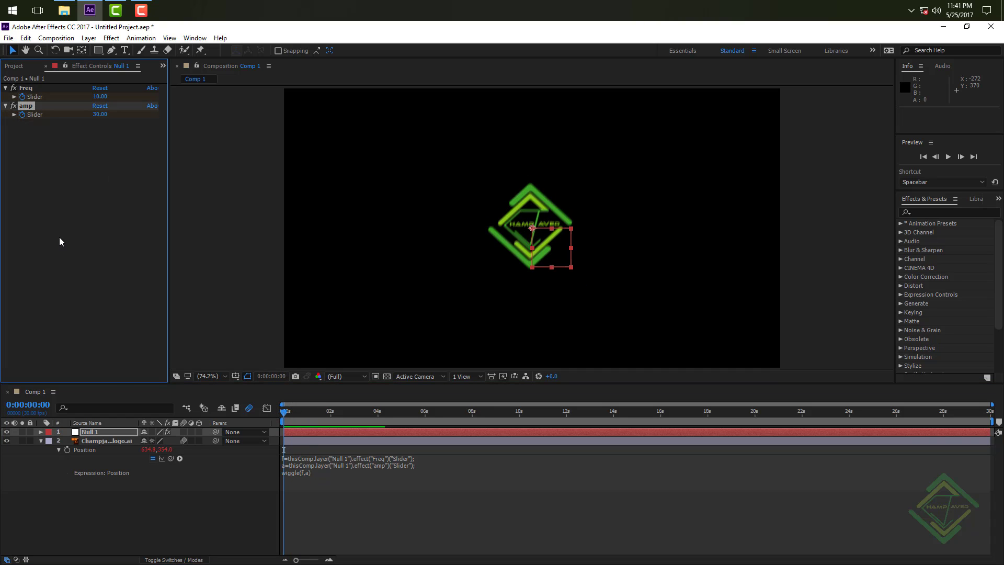
Step: Keyframe both the Freq and amp sliders to 0 at the 2-second mark
{"action": "left_click", "coordinate": [41, 408]}
{"action": "type", "text": "200"}
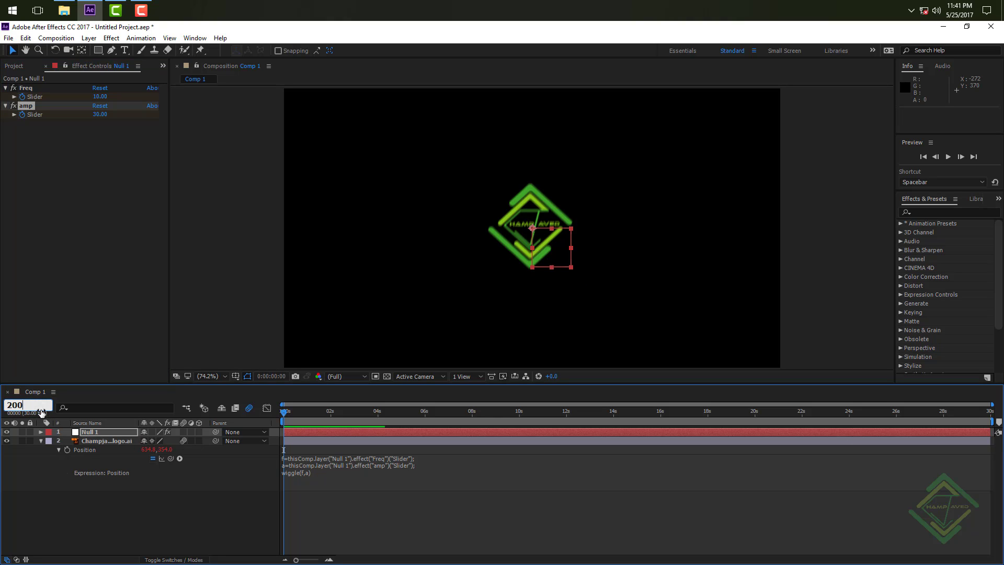
{"action": "key", "text": "Return"}
{"action": "left_click", "coordinate": [99, 96]}
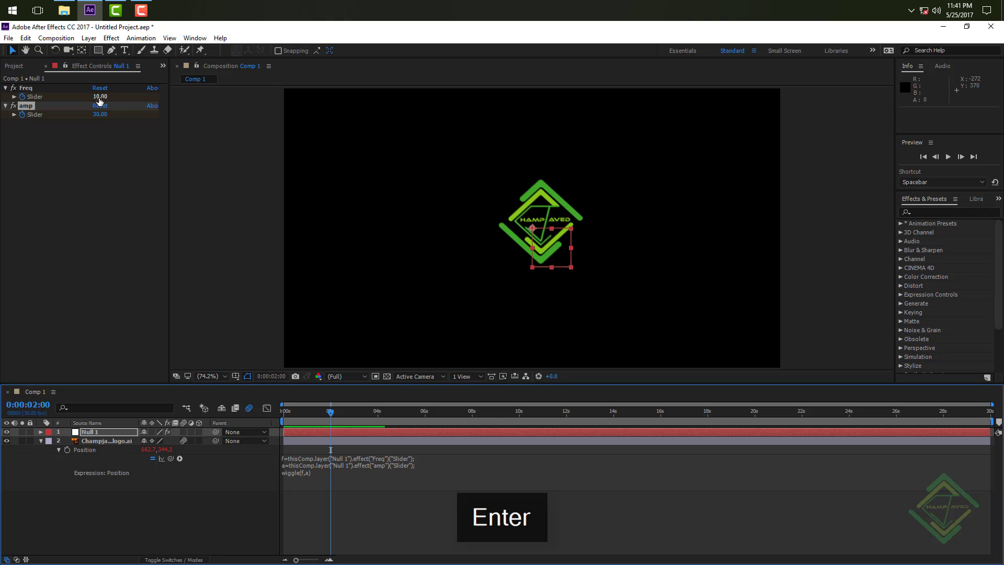
{"action": "type", "text": "0"}
{"action": "key", "text": "Tab"}
{"action": "type", "text": "0"}
{"action": "key", "text": "Return"}
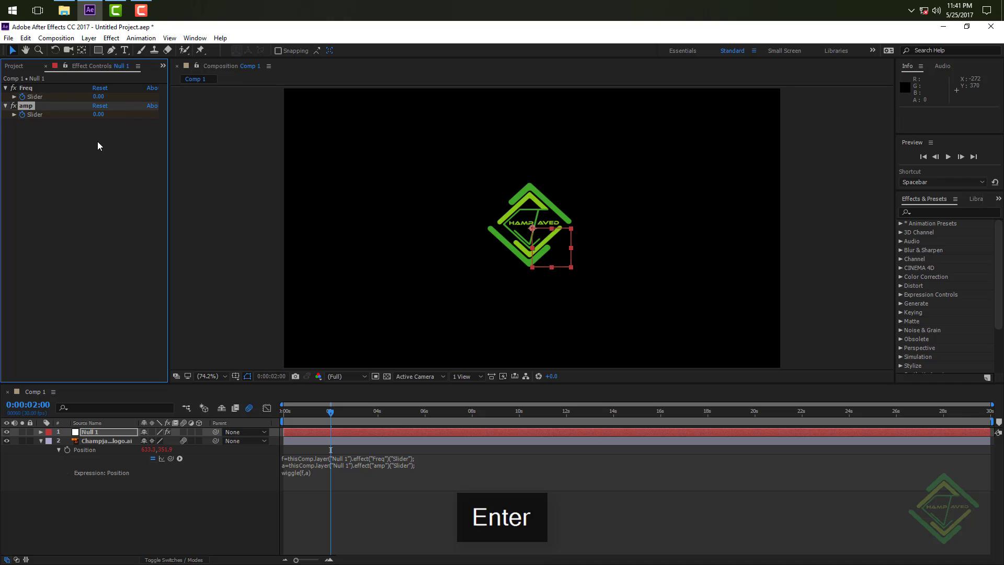
Step: Reveal the null layer's slider keyframes in the timeline and preview the keyframed wiggle
{"action": "left_click", "coordinate": [119, 435]}
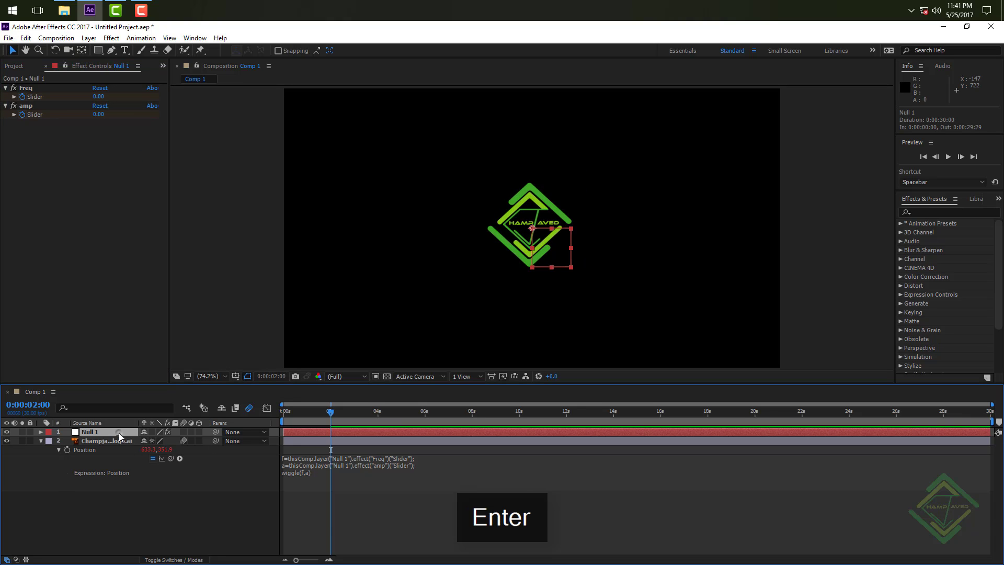
{"action": "key", "text": "u"}
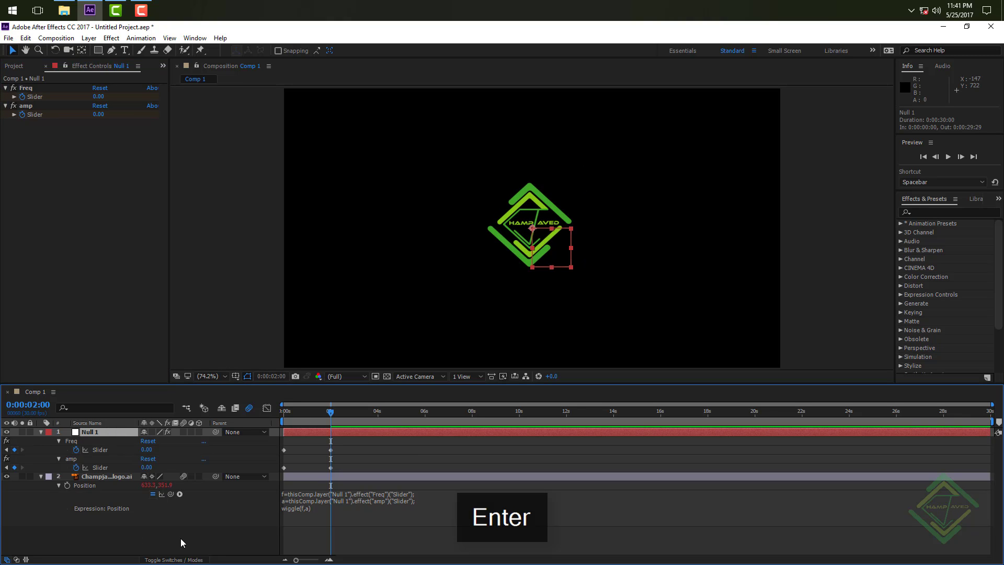
{"action": "key", "text": "space"}
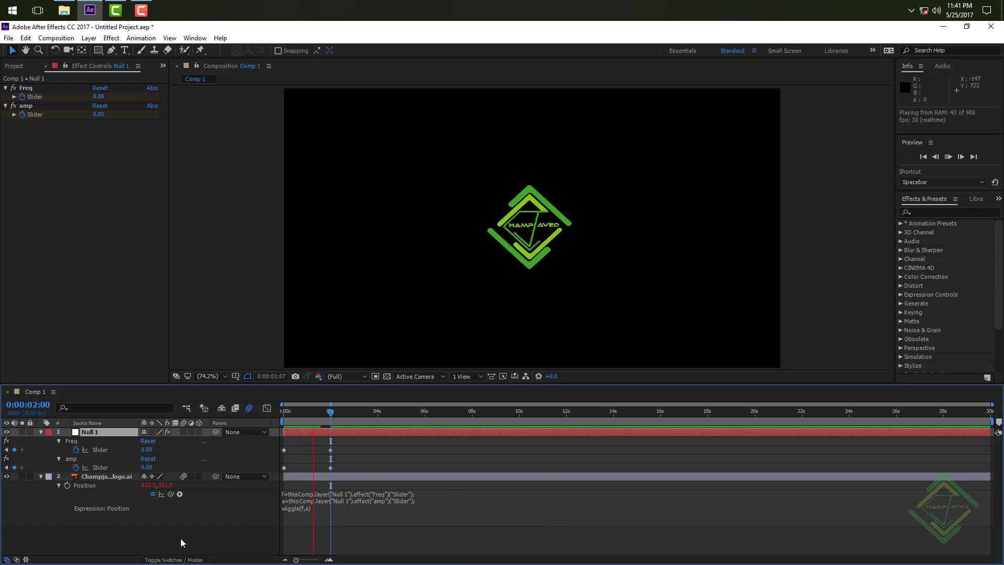
{"action": "key", "text": "space"}
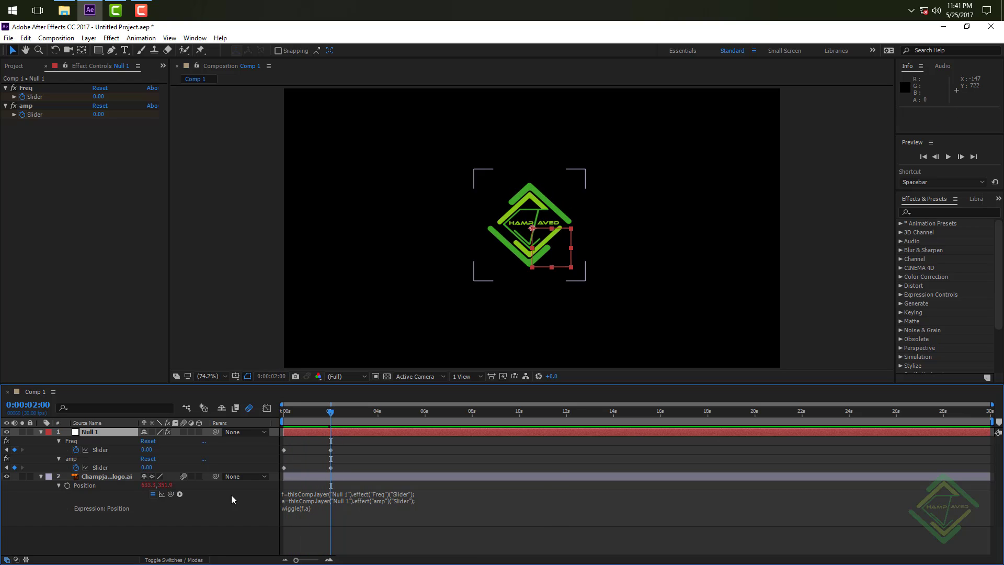
Step: Set the amp slider's keyframe at the composition start to 600 and preview the stronger wiggle
{"action": "left_click_drag", "start_coordinate": [303, 413], "coordinate": [264, 421]}
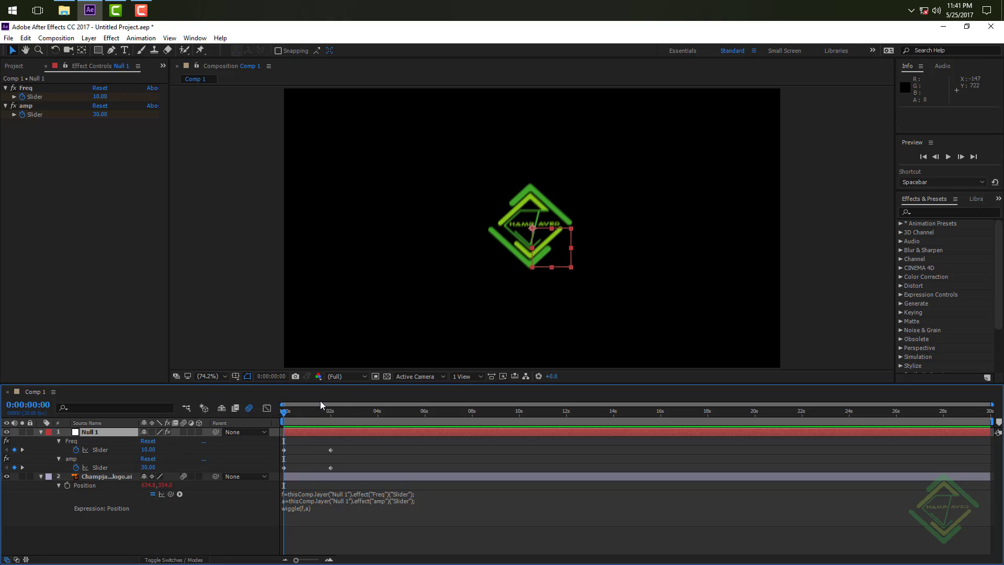
{"action": "left_click_drag", "start_coordinate": [285, 413], "coordinate": [253, 408]}
{"action": "left_click", "coordinate": [150, 472]}
{"action": "type", "text": "600"}
{"action": "key", "text": "Return"}
{"action": "key", "text": "space"}
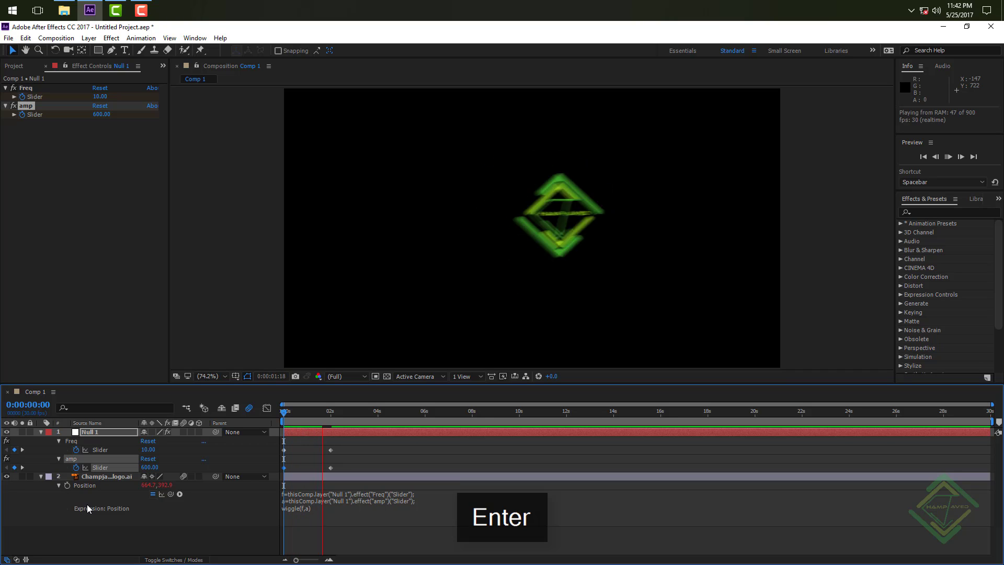
{"action": "key", "text": "space"}
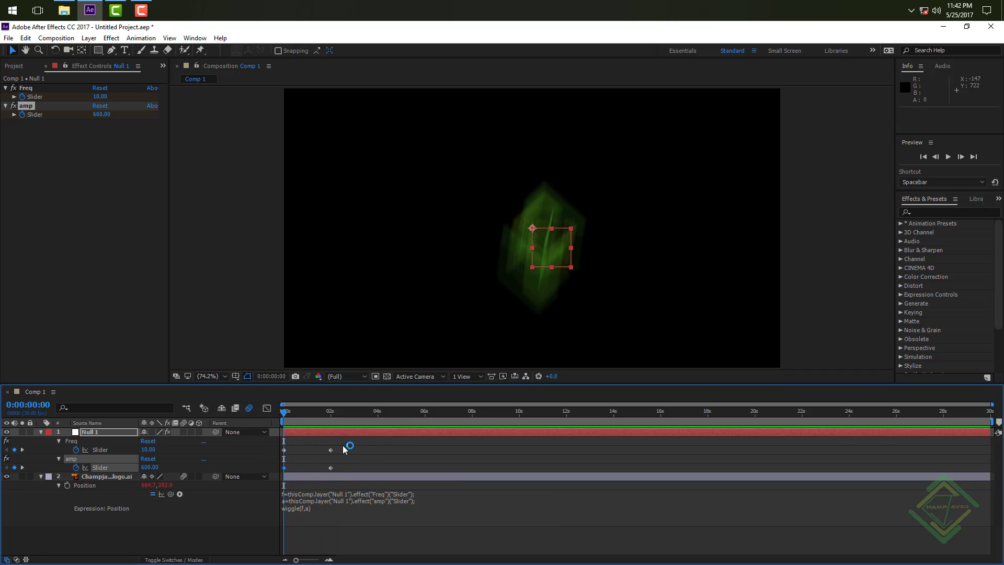
Step: Move the end keyframes of both sliders to 0:00:06:02 and play back the longer wiggle
{"action": "left_click_drag", "start_coordinate": [346, 445], "coordinate": [430, 470]}
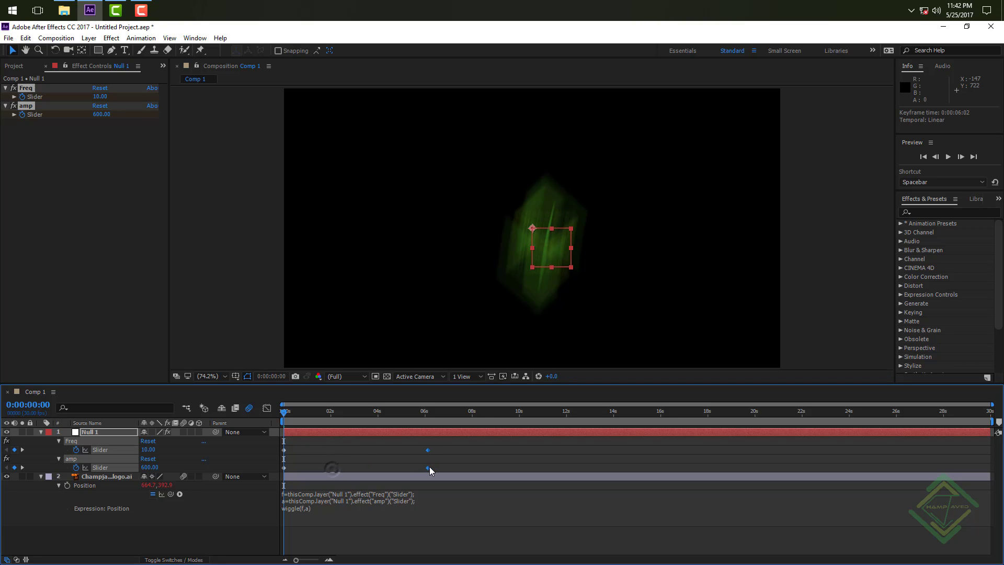
{"action": "key", "text": "space"}
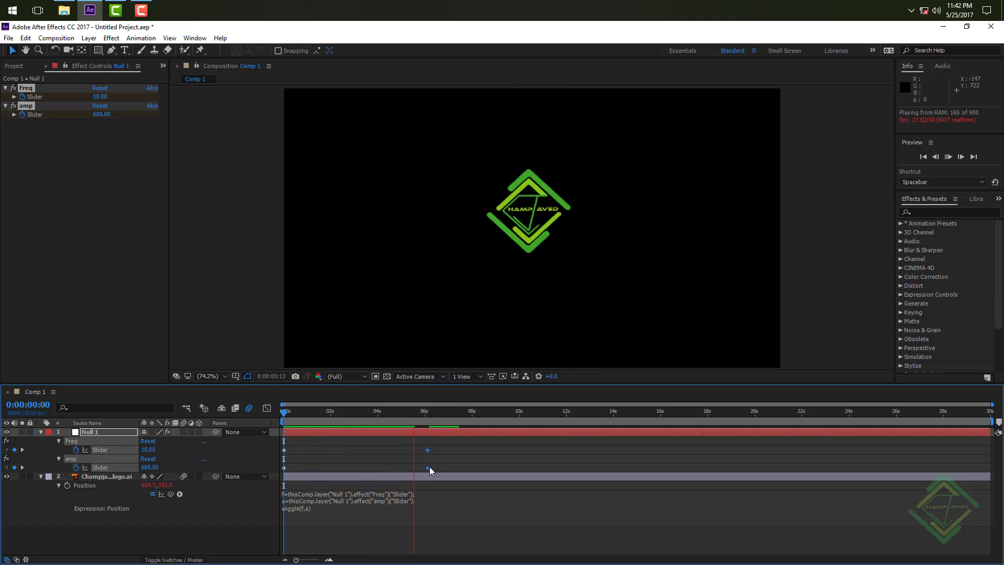
{"action": "left_click", "coordinate": [435, 411]}
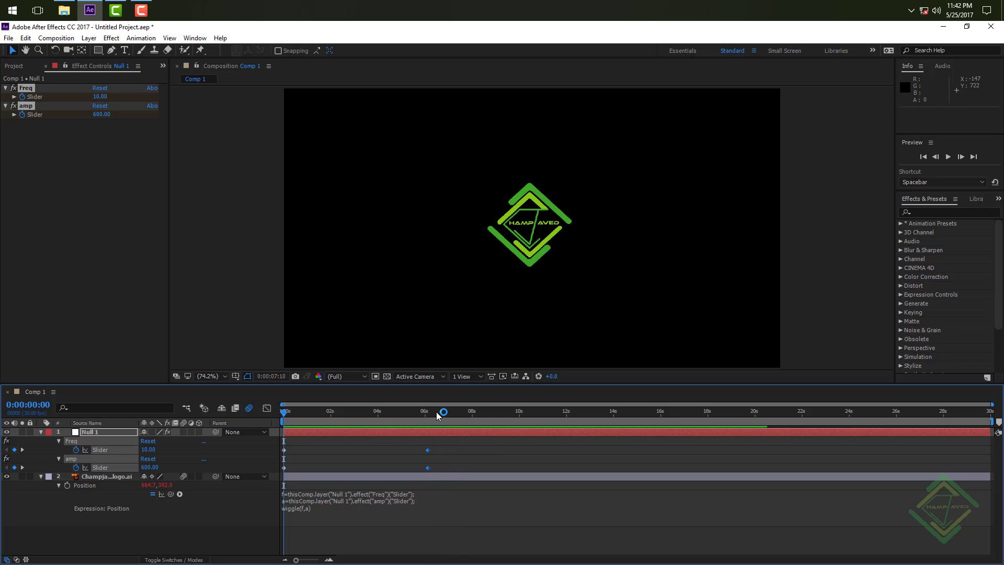
{"action": "left_click_drag", "start_coordinate": [343, 412], "coordinate": [432, 413]}
Step: Collapse the null layer's properties and select the null layer again
{"action": "left_click", "coordinate": [41, 432]}
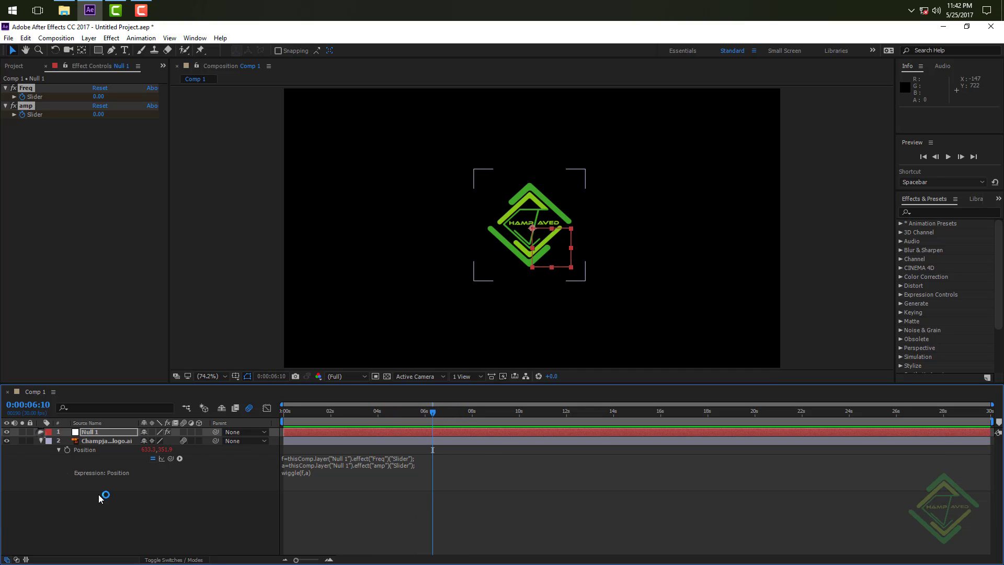
{"action": "left_click", "coordinate": [104, 432]}
{"action": "left_click", "coordinate": [108, 521]}
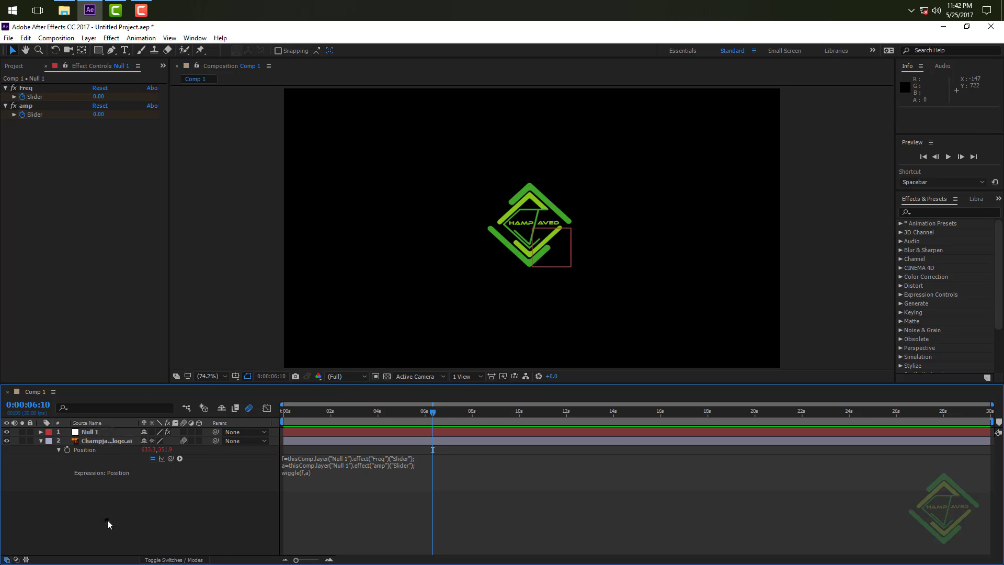
{"action": "left_click", "coordinate": [110, 434]}
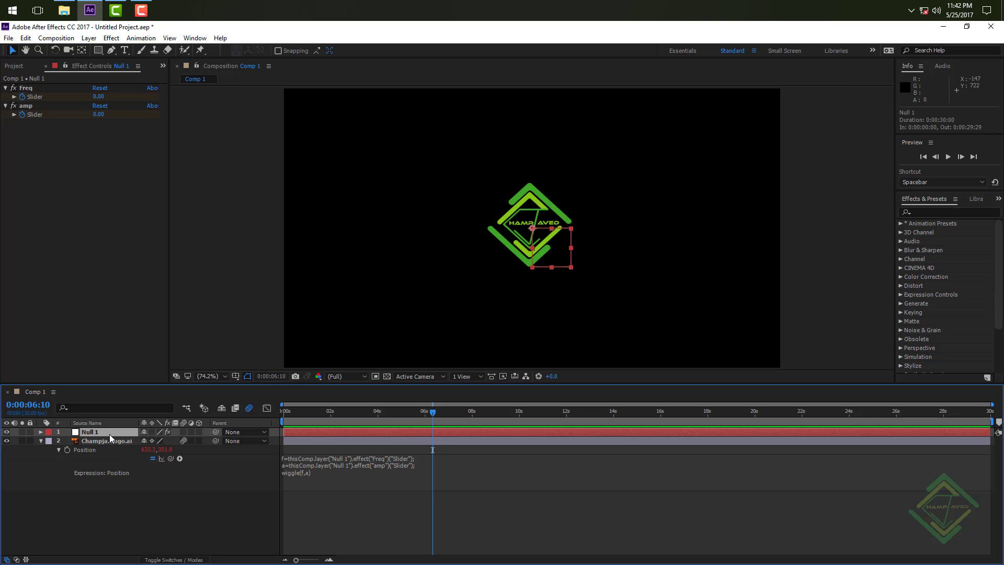